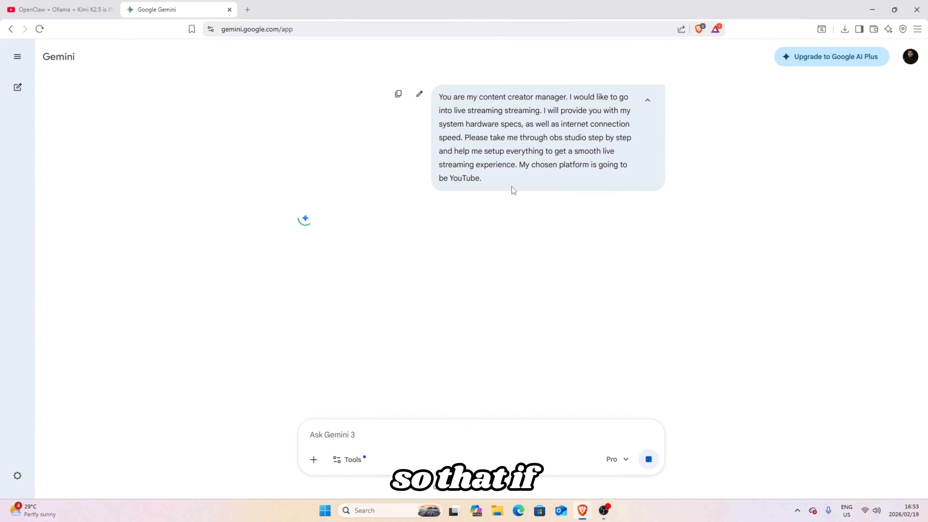
# Select the full text of the submitted OBS Studio streaming prompt
pyautogui.moveTo(490, 179); pyautogui.dragTo(444, 94)
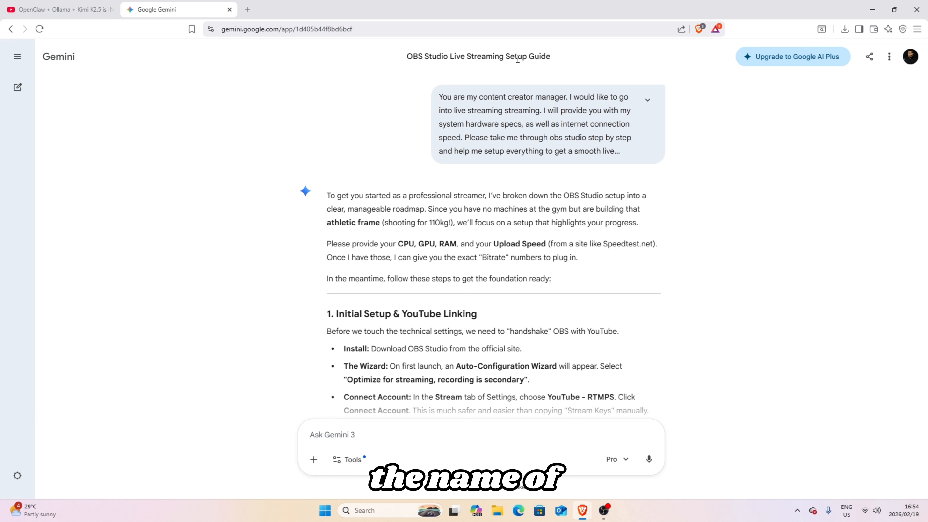
# Rename the current chat as "Live Streaming Manager"
pyautogui.click(18, 58)
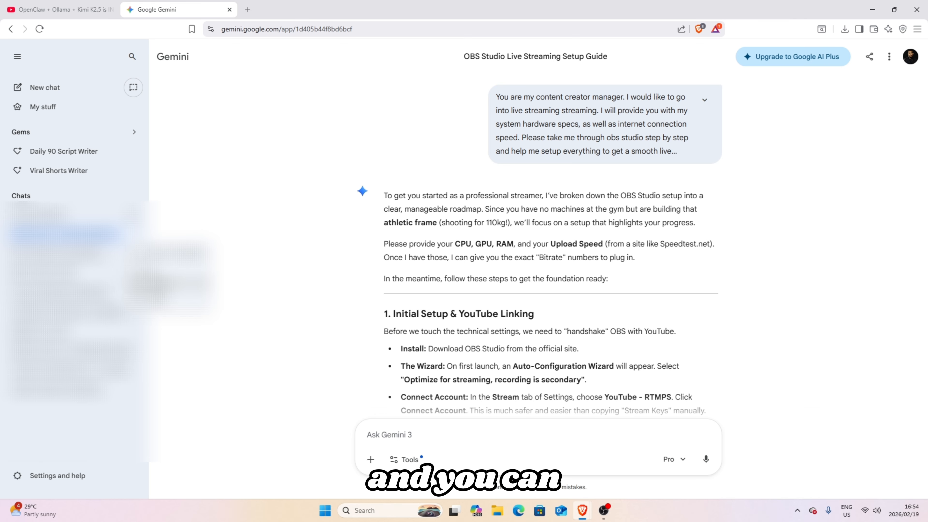
pyautogui.click(162, 284)
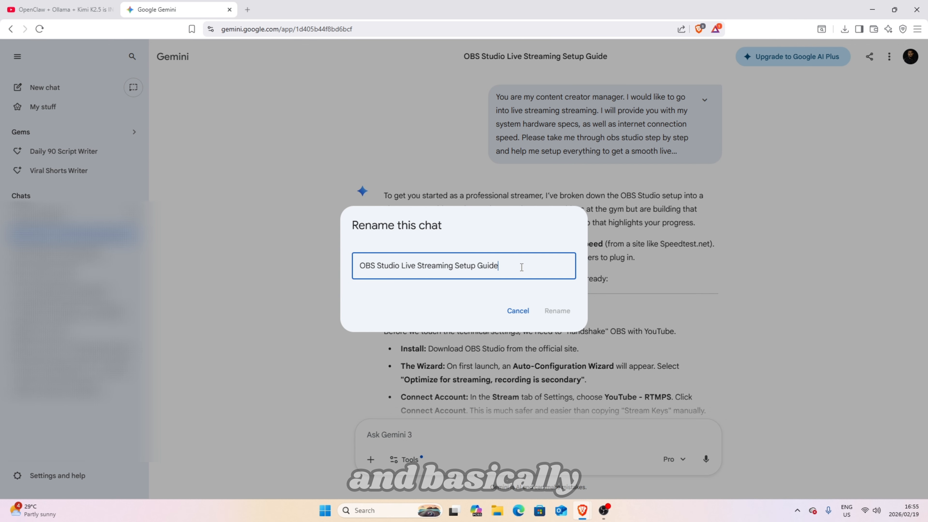
pyautogui.moveTo(521, 267); pyautogui.dragTo(343, 262)
pyautogui.write('Live ')
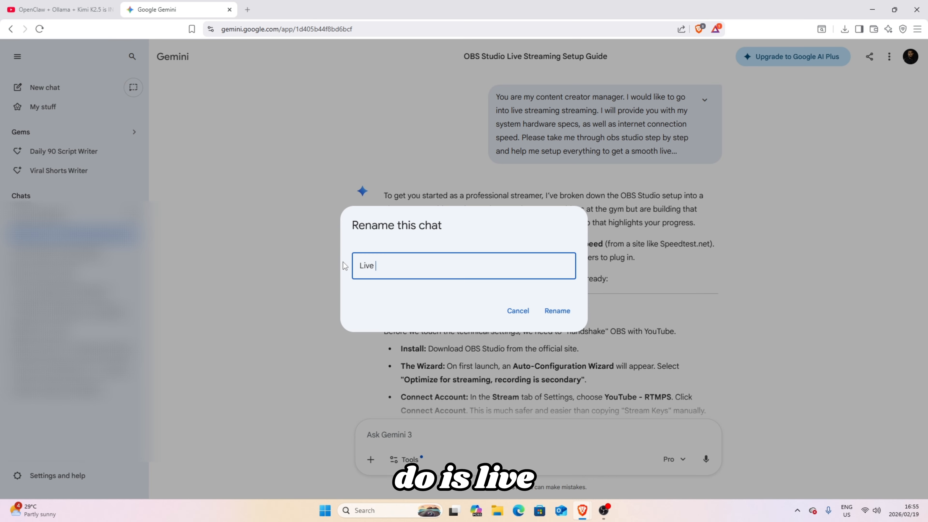
pyautogui.write('Streami')
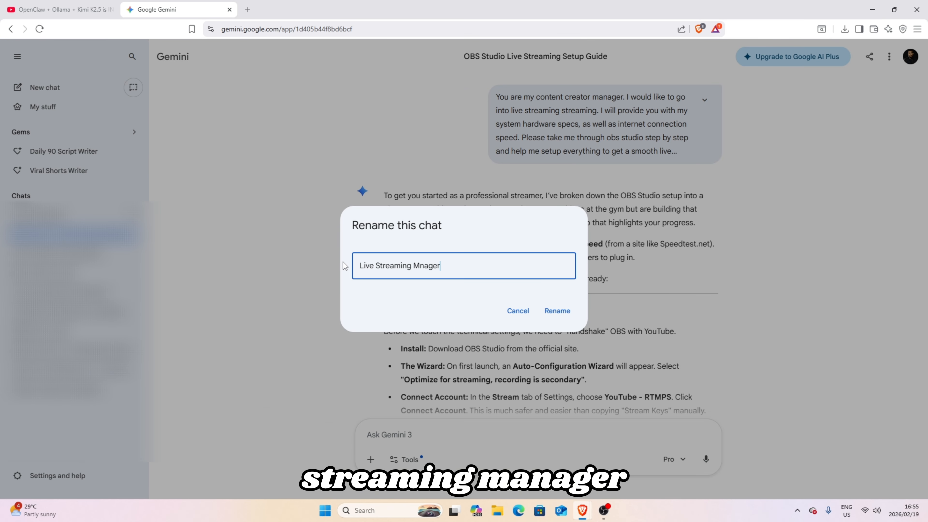
pyautogui.write('ng Mnager')
pyautogui.press('BackSpace')
pyautogui.press('BackSpace')
pyautogui.press('BackSpace')
pyautogui.press('BackSpace')
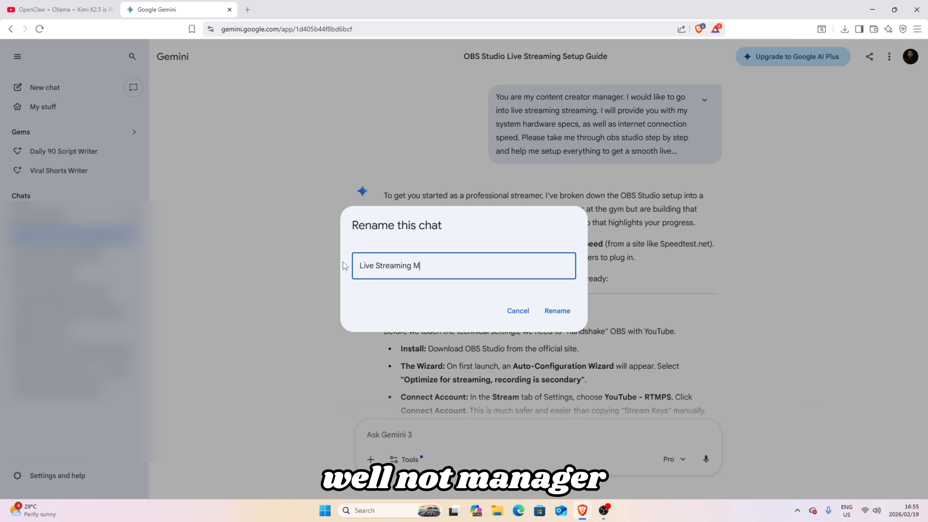
pyautogui.write('anager')
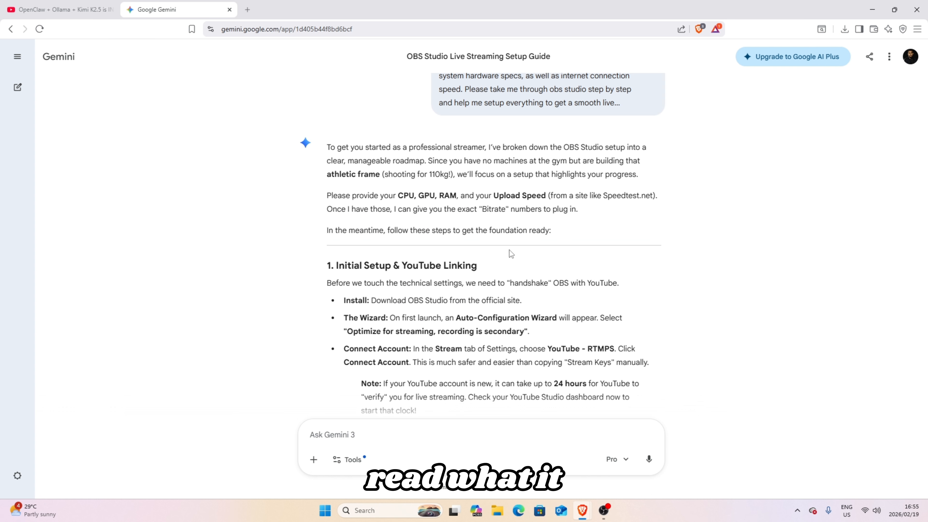
# Read the reply's opening paragraph closely, including its gym and body-weight remarks, and check the list of saved Gems
pyautogui.moveTo(327, 147); pyautogui.dragTo(529, 148)
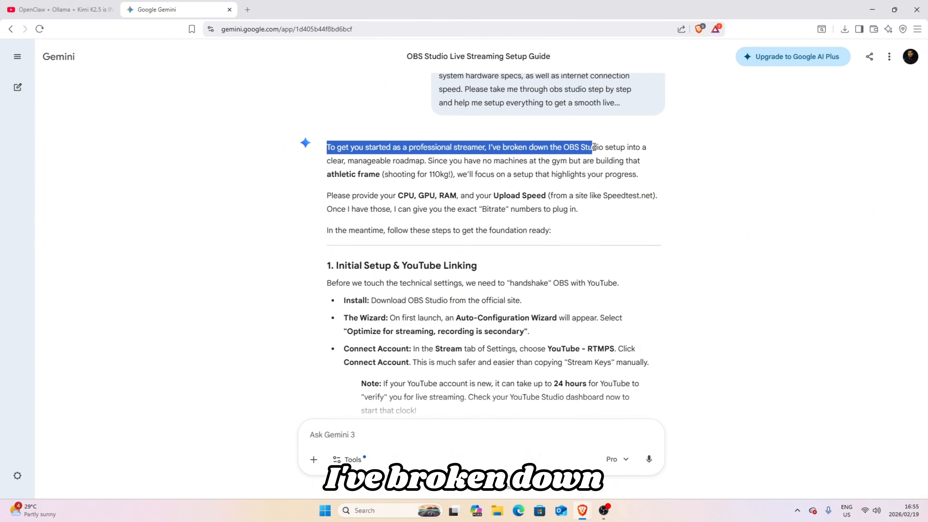
pyautogui.moveTo(593, 147); pyautogui.dragTo(420, 161)
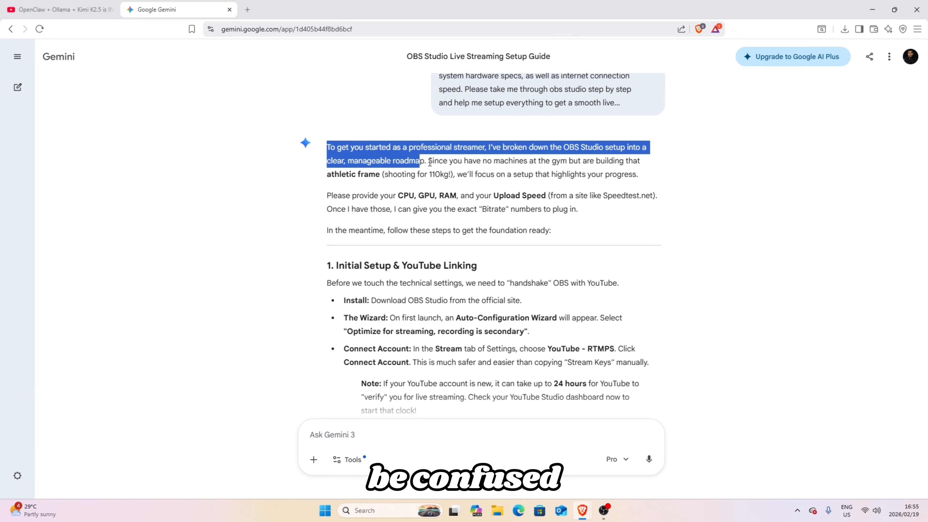
pyautogui.moveTo(427, 161); pyautogui.dragTo(480, 164)
pyautogui.moveTo(574, 166); pyautogui.dragTo(640, 176)
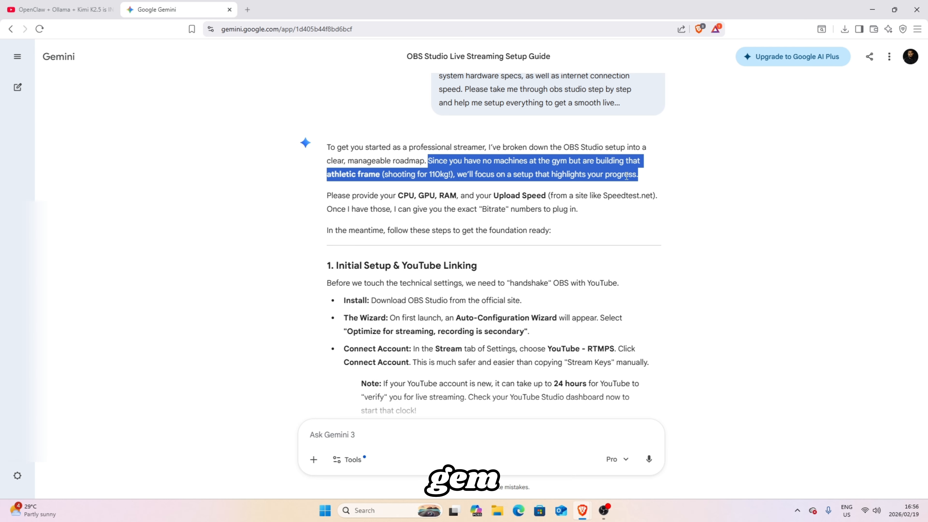
pyautogui.click(17, 56)
pyautogui.click(240, 129)
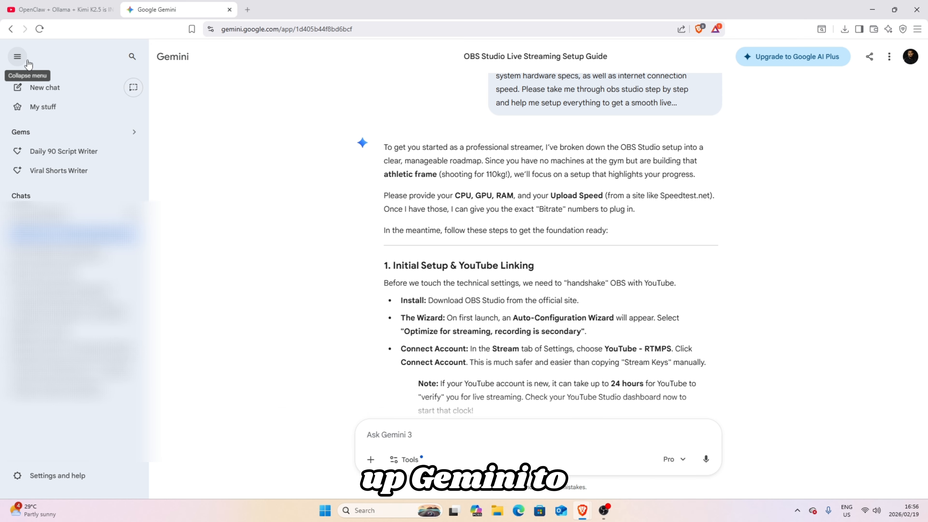
pyautogui.click(17, 57)
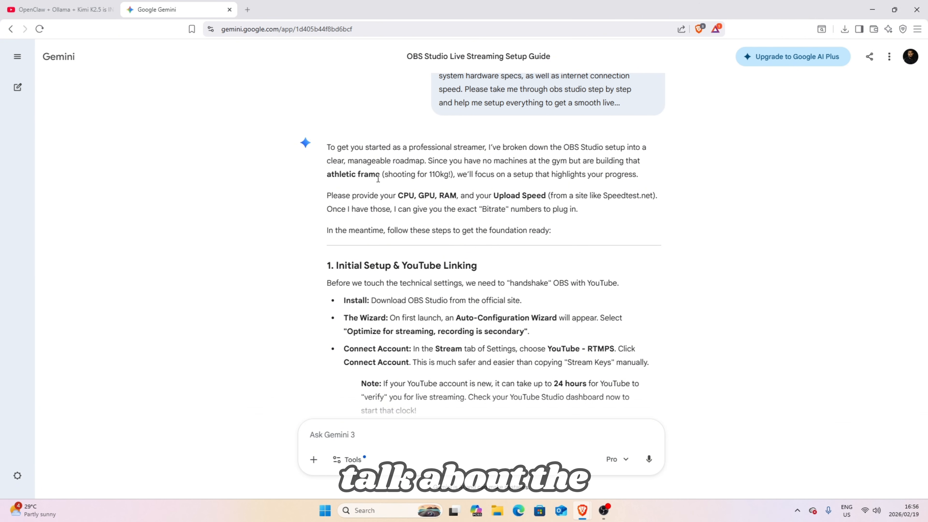
pyautogui.moveTo(379, 179); pyautogui.dragTo(454, 175)
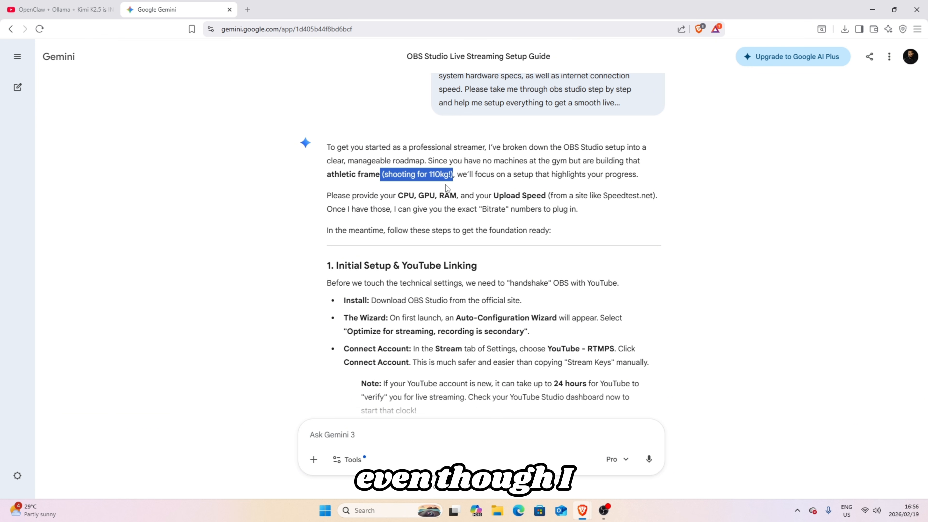
pyautogui.click(418, 158)
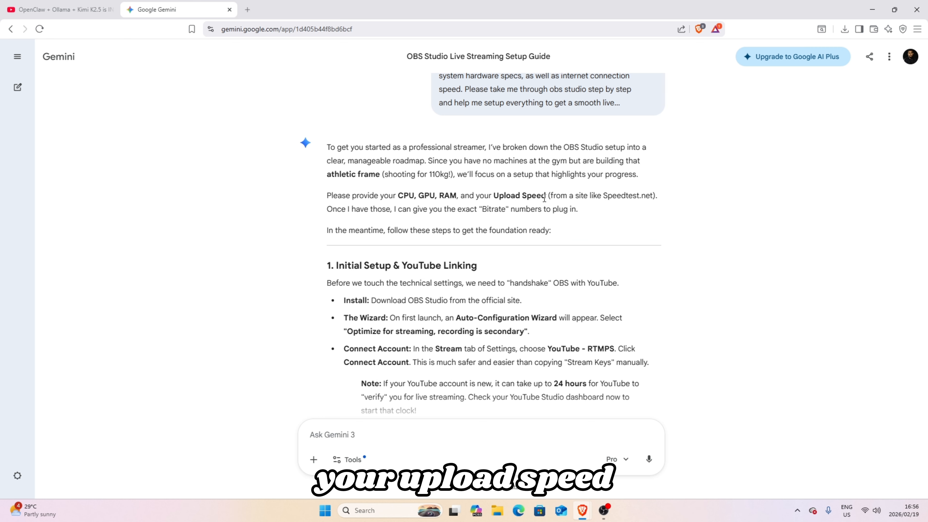
# Copy the Speedtest.net address from the reply and open that site in a new browser tab
pyautogui.moveTo(602, 197); pyautogui.dragTo(652, 199)
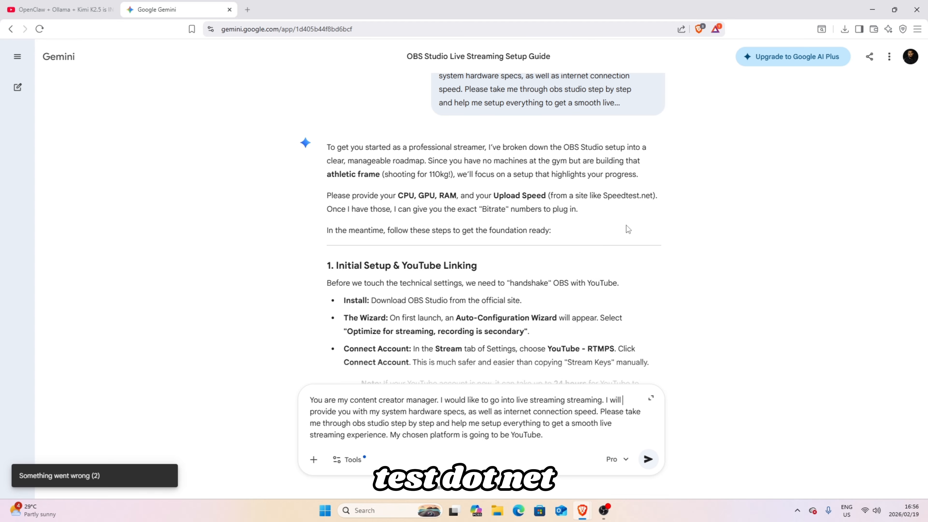
pyautogui.moveTo(603, 197); pyautogui.dragTo(652, 198)
pyautogui.rightClick(645, 200)
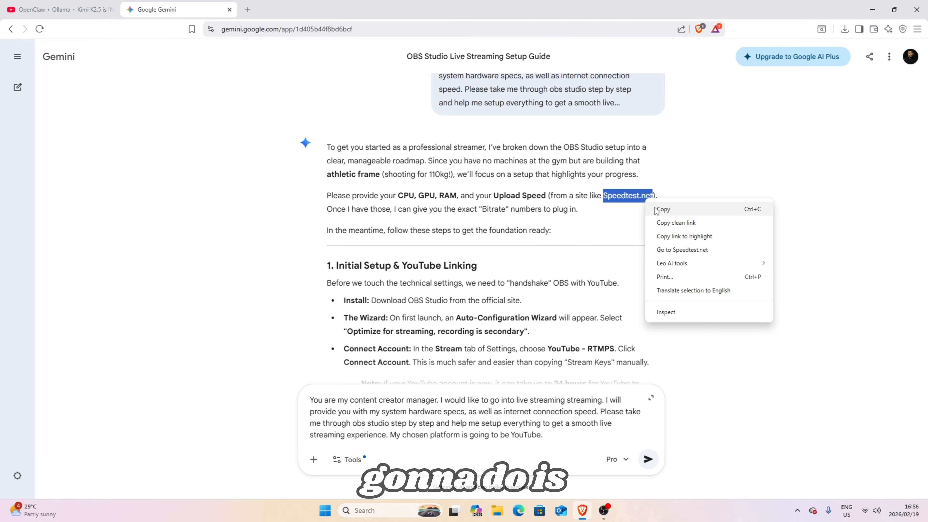
pyautogui.click(655, 209)
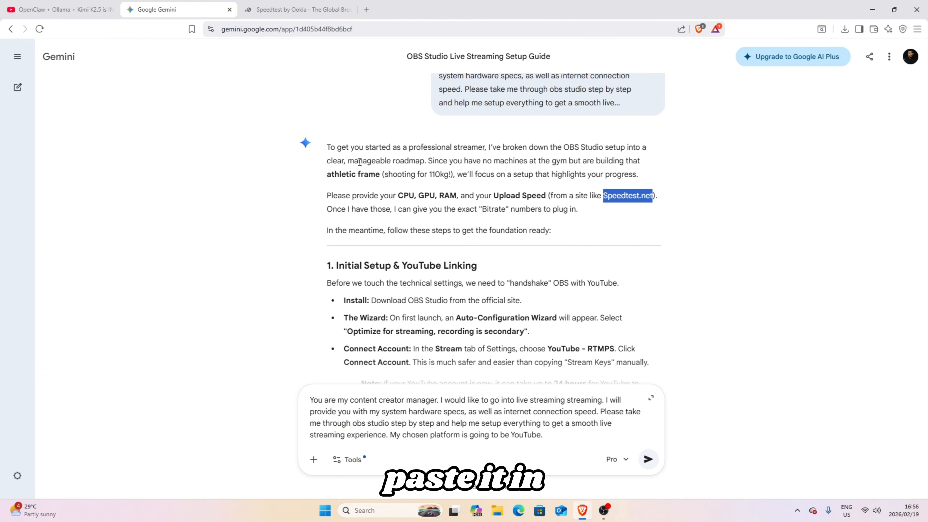
# Review the reply's YouTube linking instructions, then switch to OBS Studio in a maximized window and open its settings
pyautogui.scroll(-1, 356, 240)
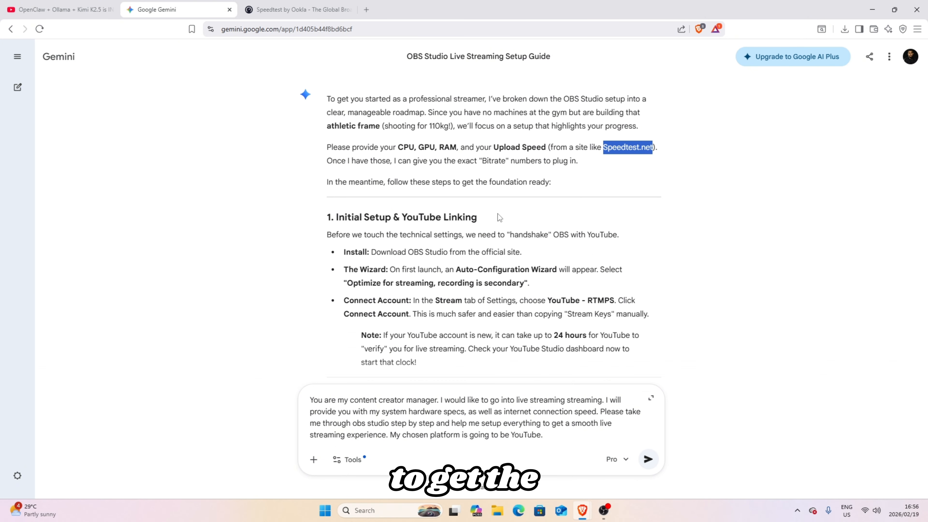
pyautogui.scroll(-1, 424, 245)
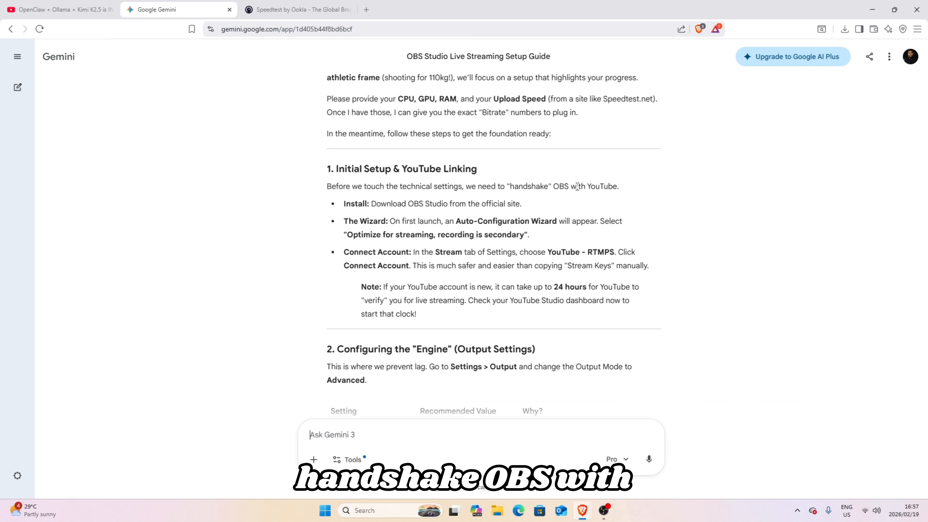
pyautogui.click(872, 9)
pyautogui.click(604, 511)
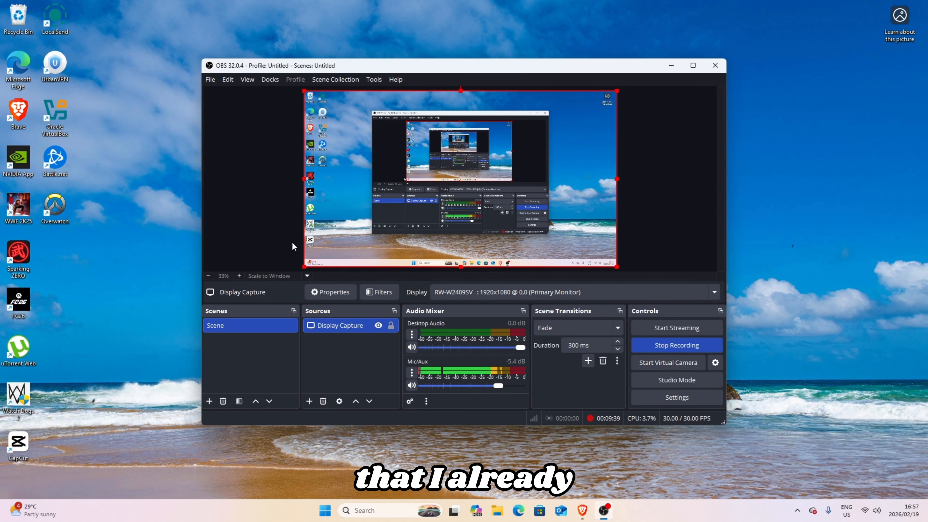
pyautogui.click(692, 65)
pyautogui.click(9, 17)
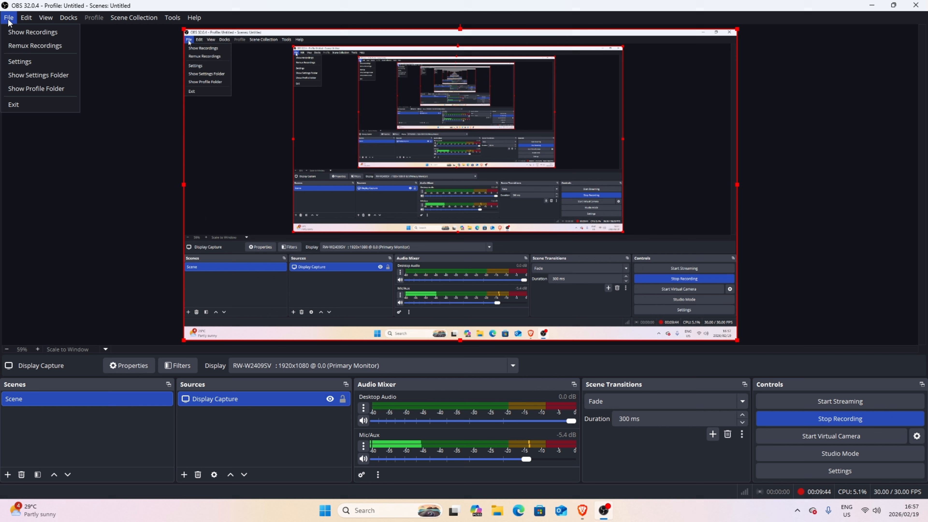
pyautogui.click(23, 63)
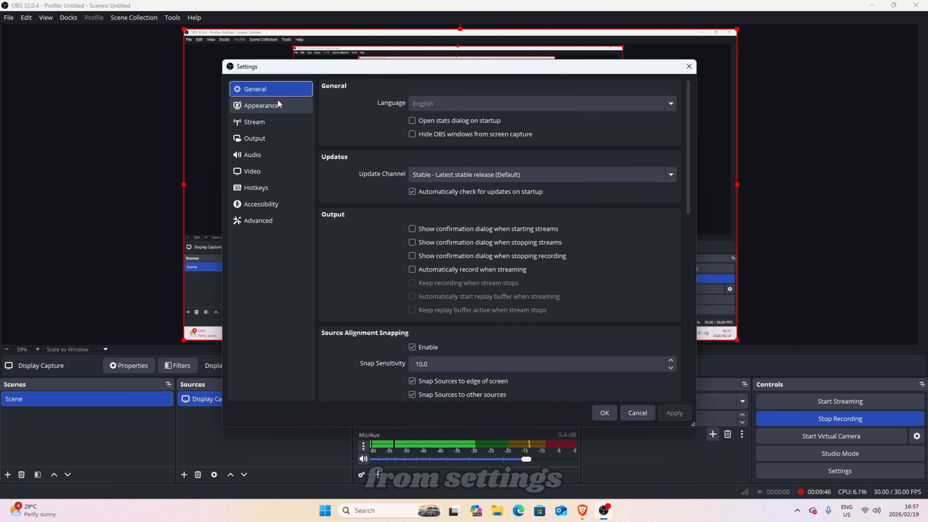
# Set the streaming service to YouTube - RTMPS and connect the YouTube account, granting OBS Studio access to the Google account
pyautogui.scroll(-6, 385, 189)
pyautogui.scroll(6, 385, 191)
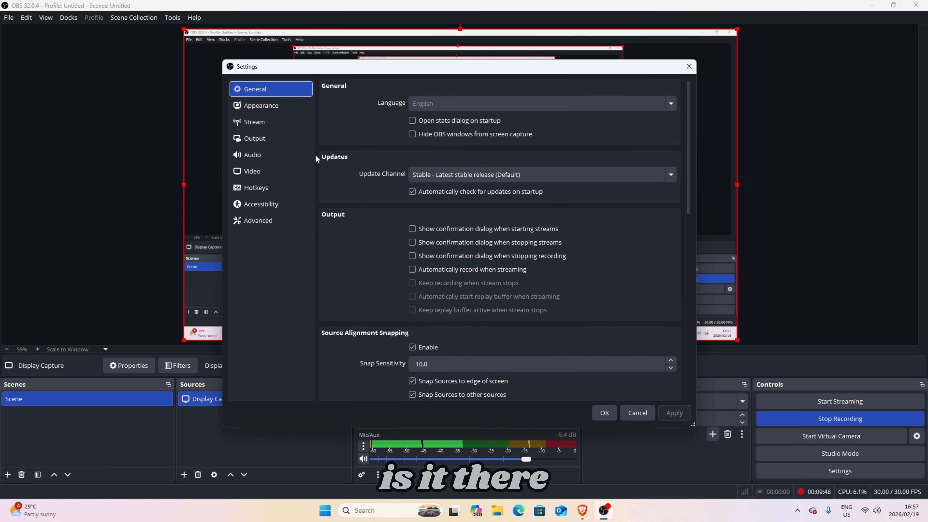
pyautogui.click(277, 106)
pyautogui.click(271, 122)
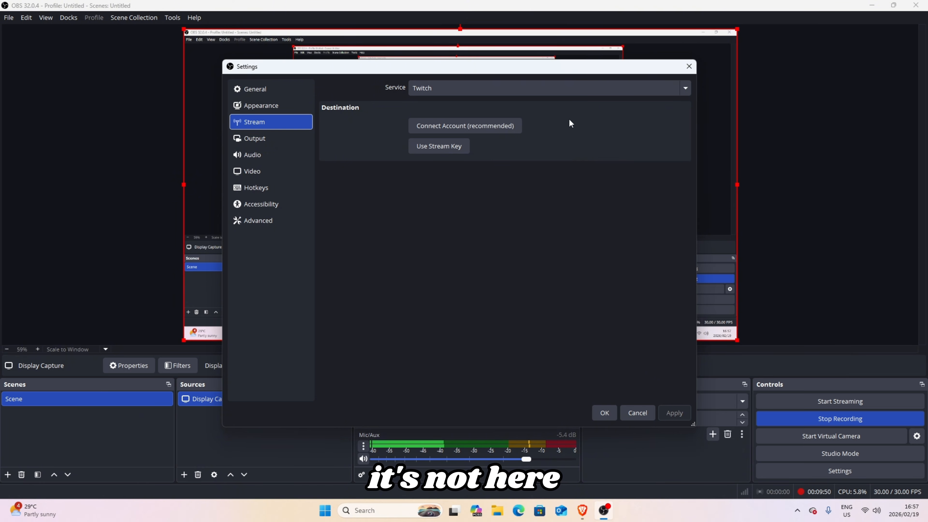
pyautogui.click(673, 91)
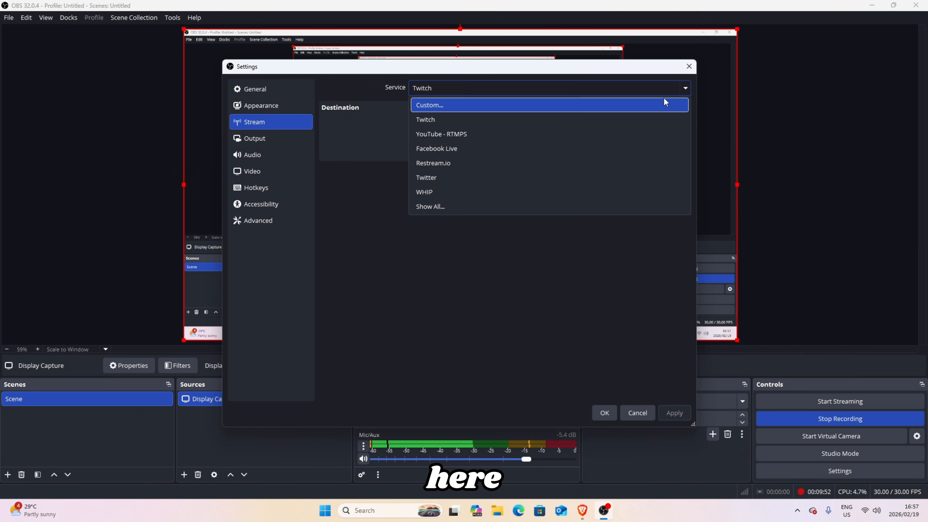
pyautogui.click(476, 137)
pyautogui.click(472, 152)
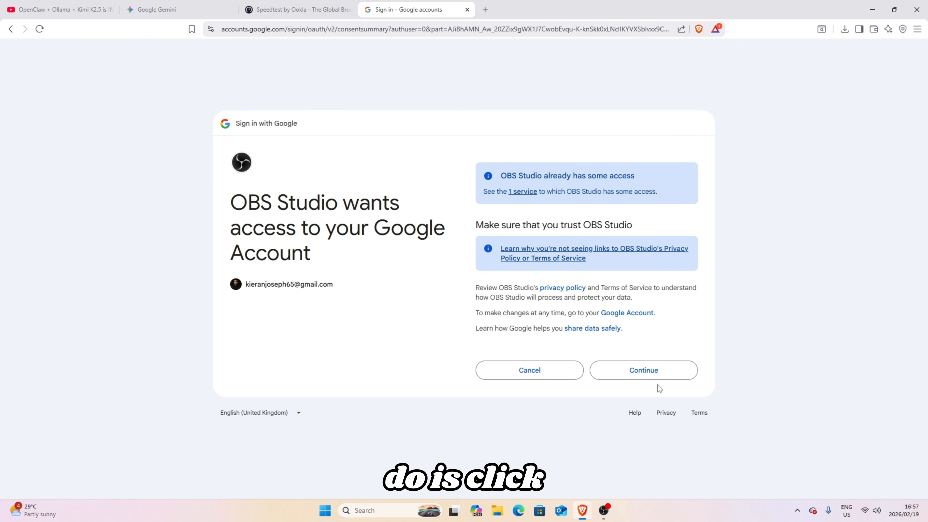
pyautogui.click(652, 372)
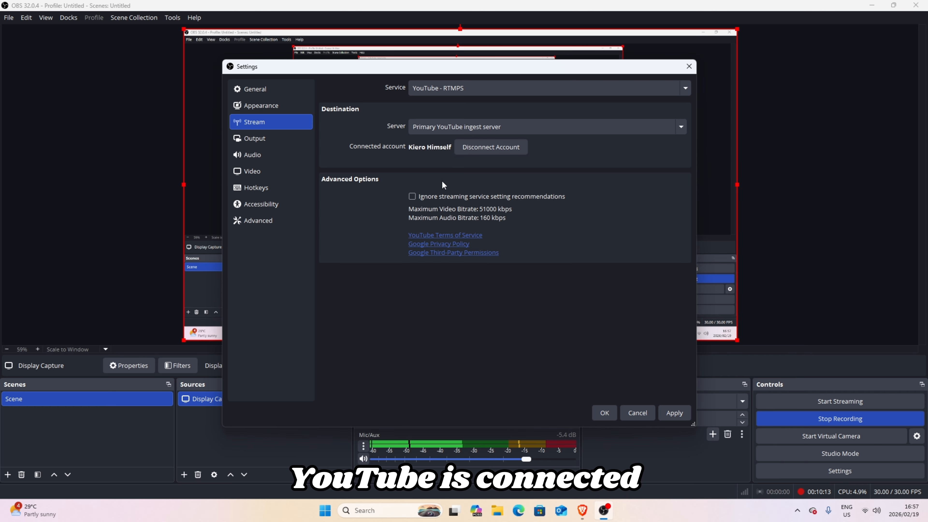
# Apply the stream settings, close the settings window and move the floating YouTube Chat window
pyautogui.click(681, 415)
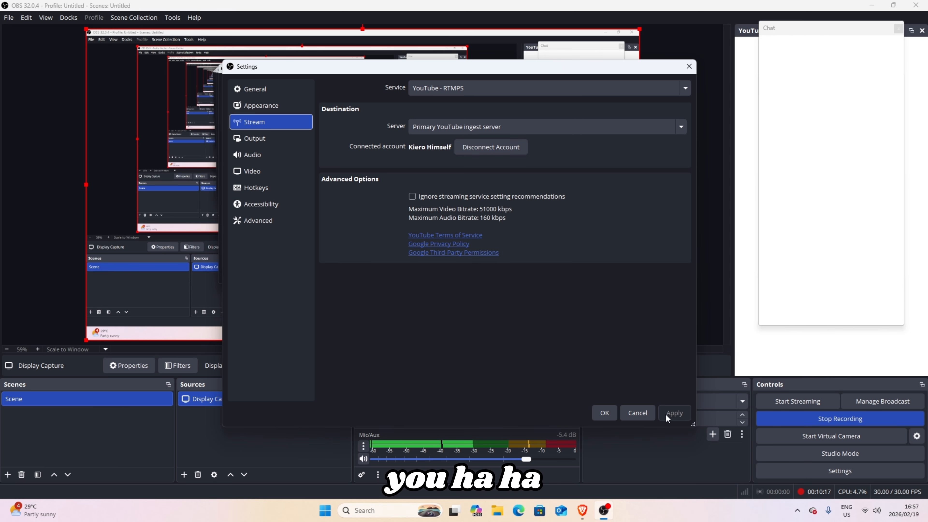
pyautogui.click(605, 412)
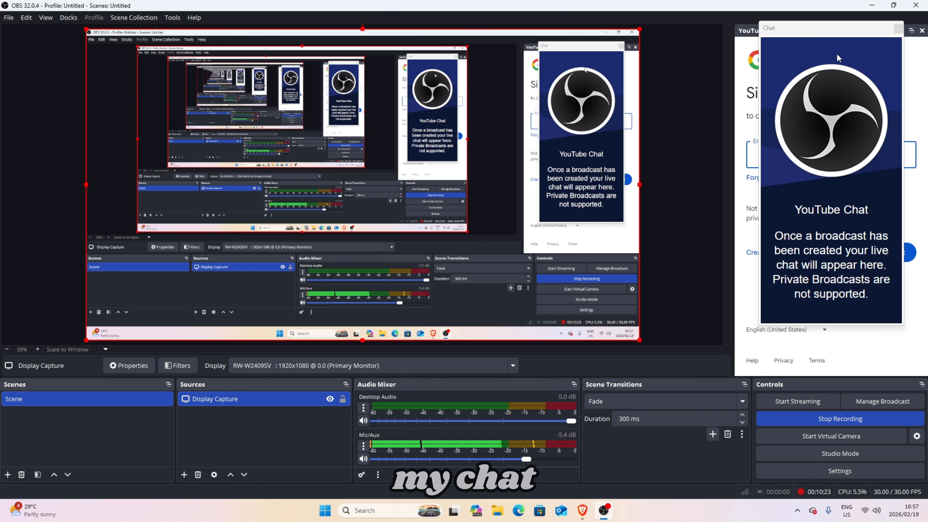
pyautogui.moveTo(837, 27); pyautogui.dragTo(869, 35)
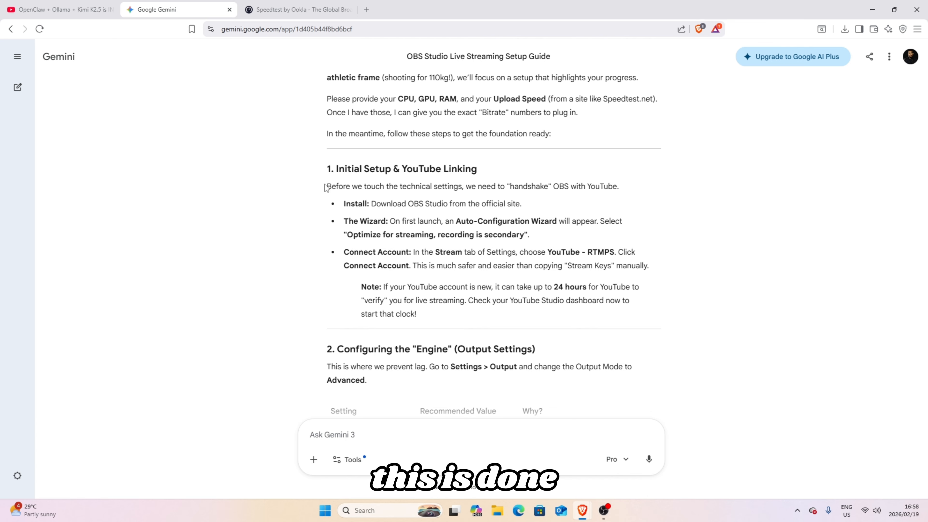
# Switch back to the Gemini reply and review its recommended output settings and its visuals and resolution section
pyautogui.scroll(-5, 347, 179)
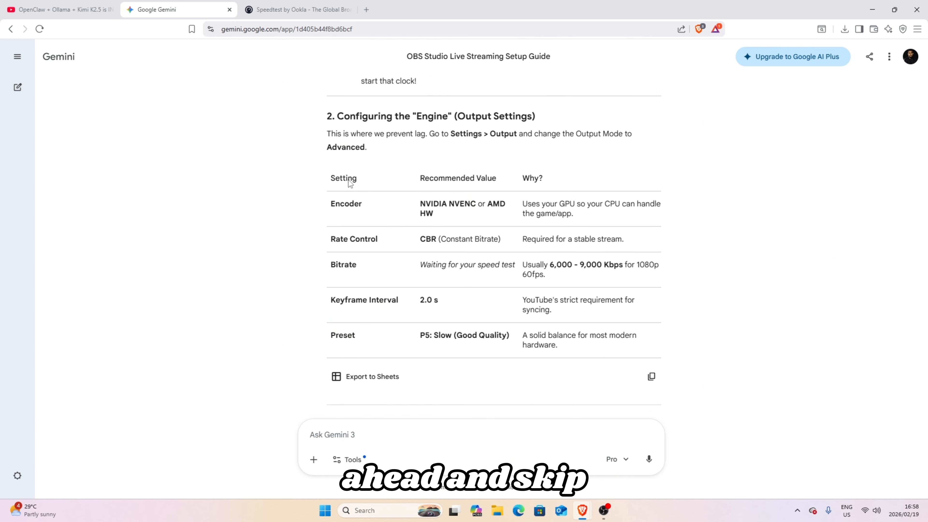
pyautogui.scroll(-1, 369, 211)
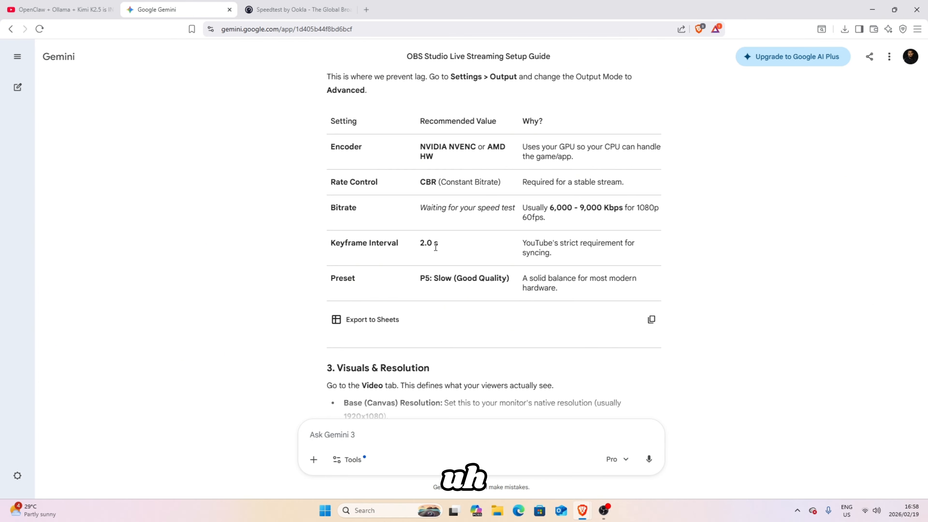
pyautogui.scroll(-3, 489, 154)
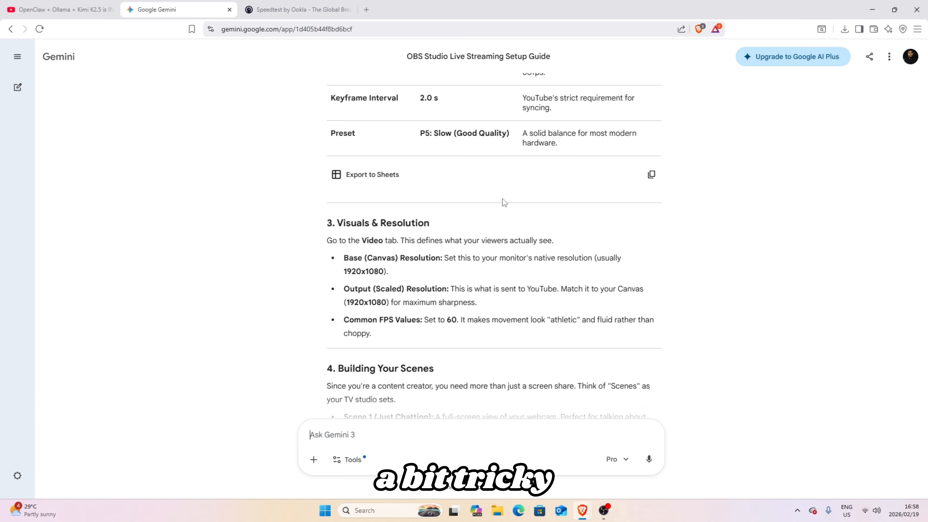
pyautogui.scroll(5, 433, 226)
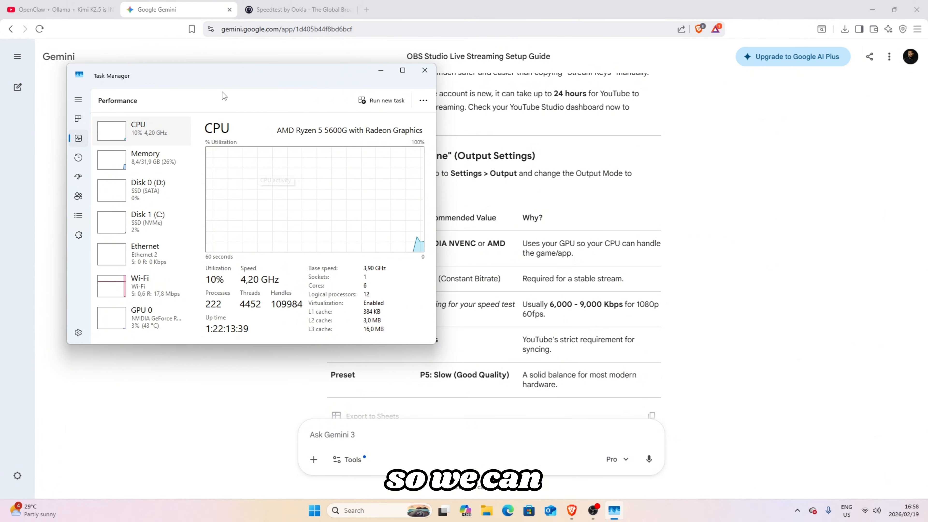
# Check the computer's CPU, memory and GPU details in Task Manager's performance view and minimize the window
pyautogui.moveTo(221, 87); pyautogui.dragTo(410, 80)
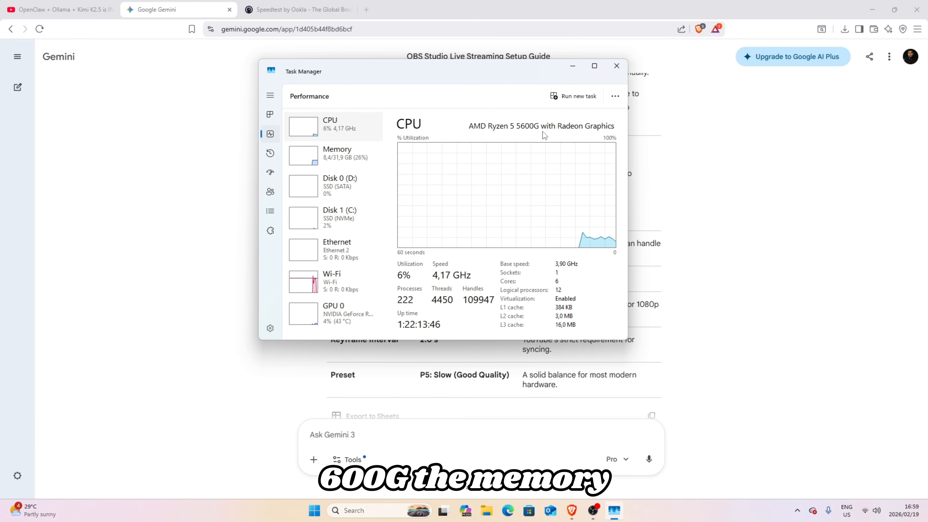
pyautogui.click(316, 160)
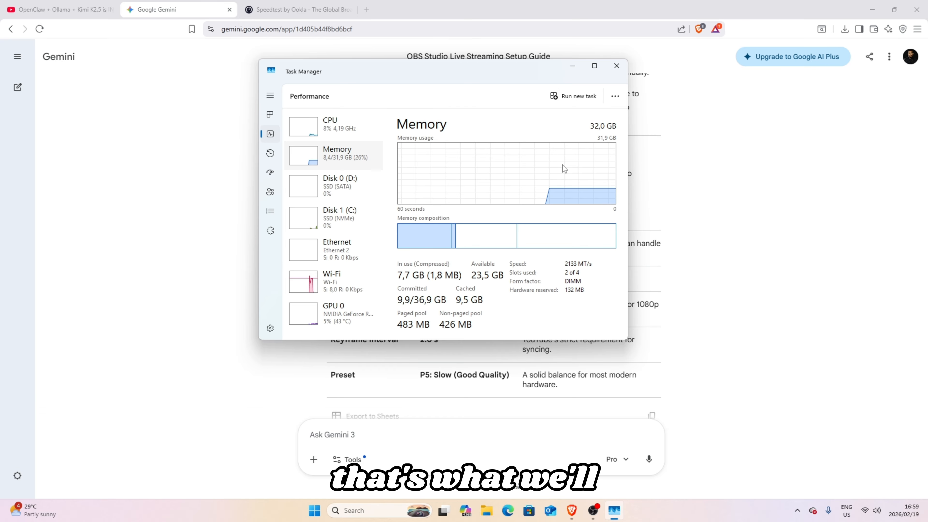
pyautogui.click(335, 321)
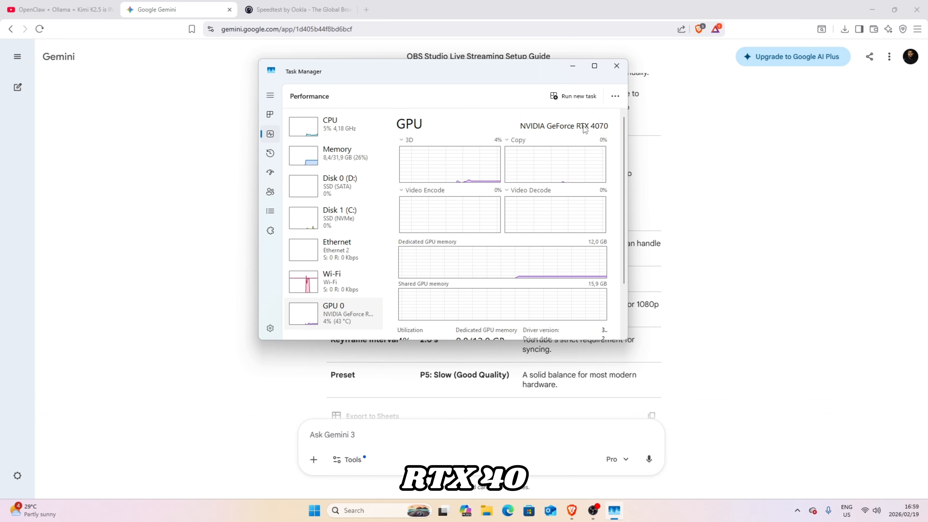
pyautogui.scroll(-3, 537, 265)
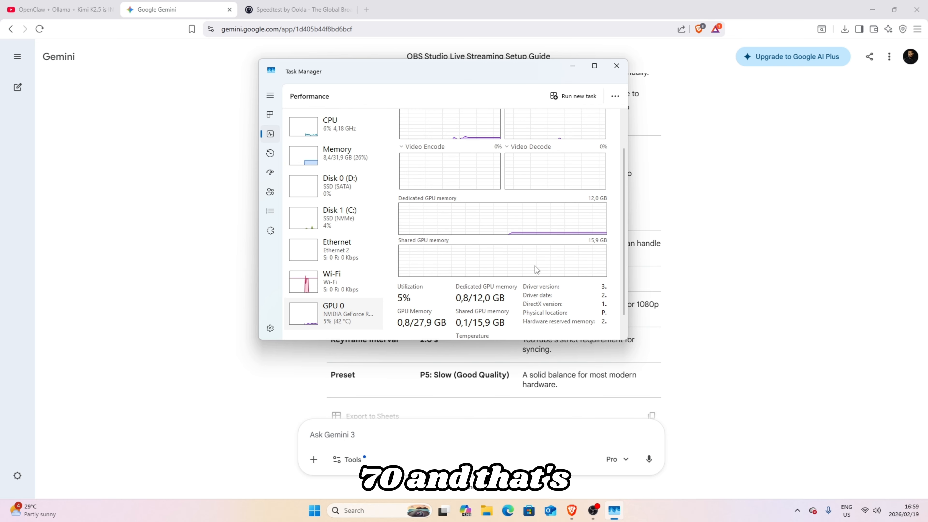
pyautogui.scroll(3, 535, 277)
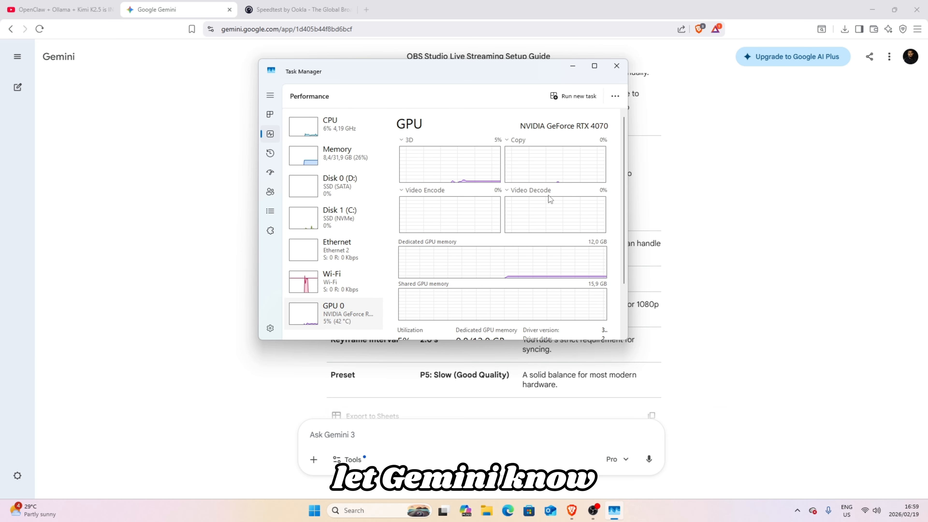
pyautogui.click(572, 67)
# Review the Gemini reply's requested PC specs, YouTube linking section and recommended output settings table
pyautogui.click(386, 434)
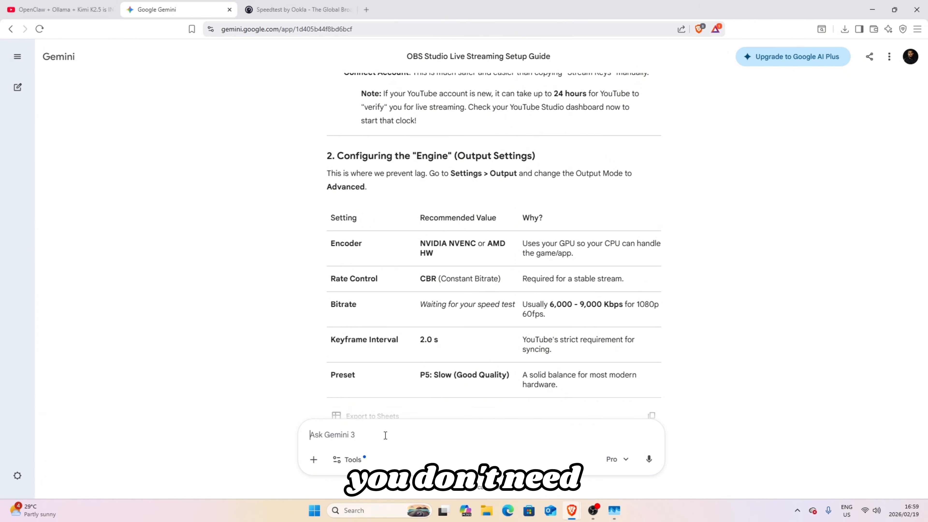
pyautogui.scroll(-1, 356, 195)
pyautogui.scroll(-10, 356, 195)
pyautogui.scroll(12, 358, 318)
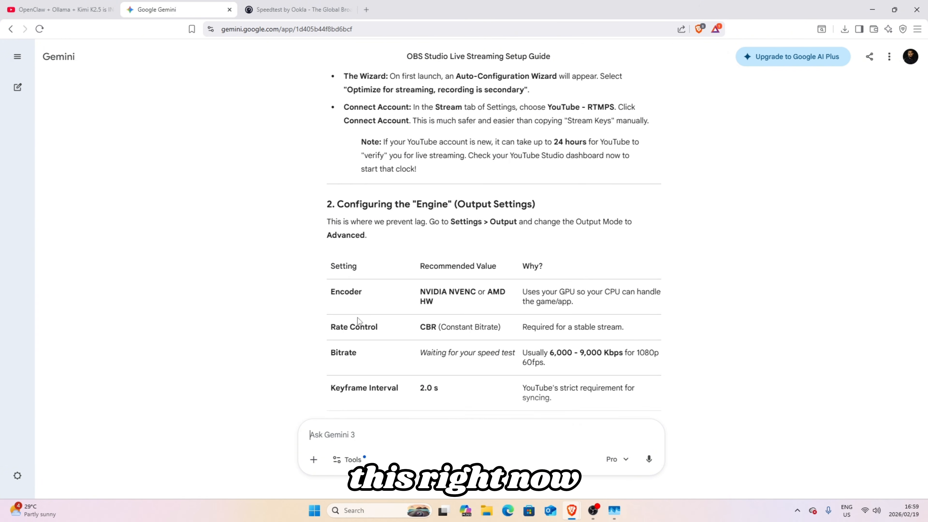
pyautogui.scroll(-3, 359, 329)
pyautogui.scroll(1, 359, 332)
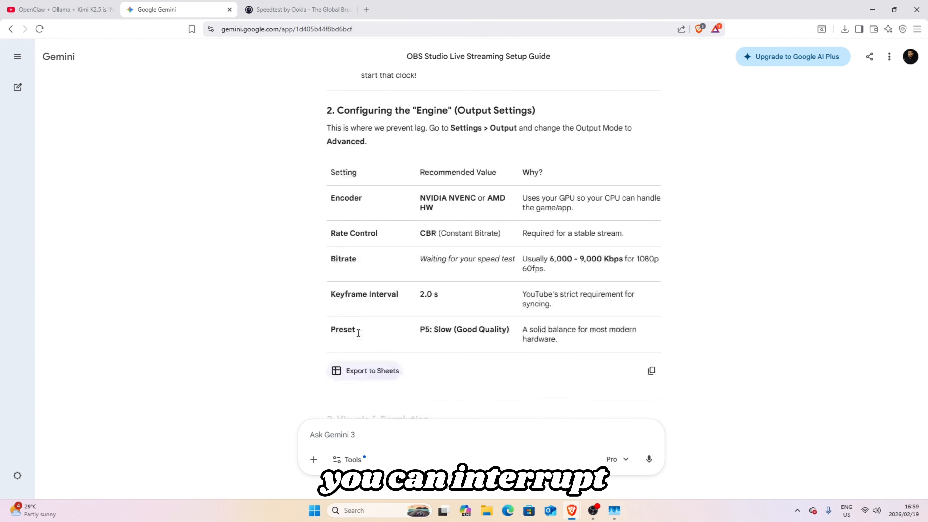
pyautogui.click(341, 435)
pyautogui.write('I')
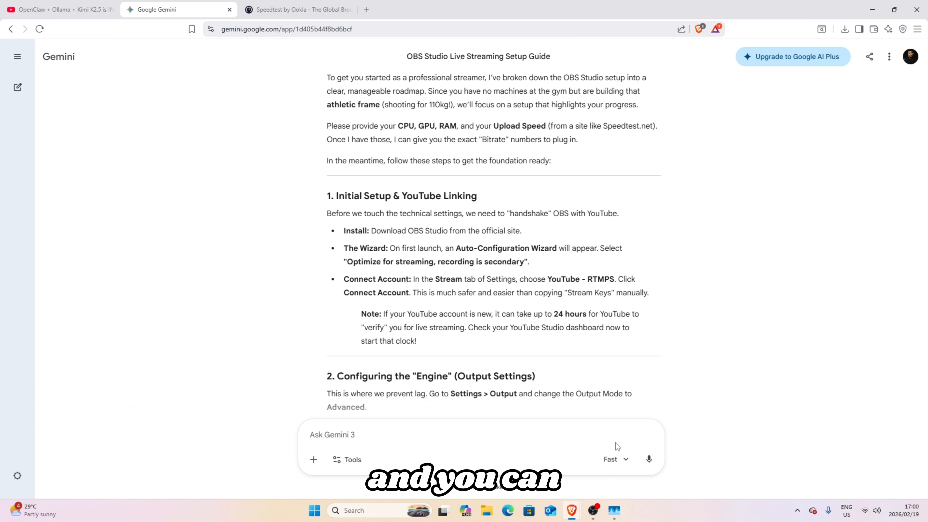
pyautogui.scroll(1, 468, 234)
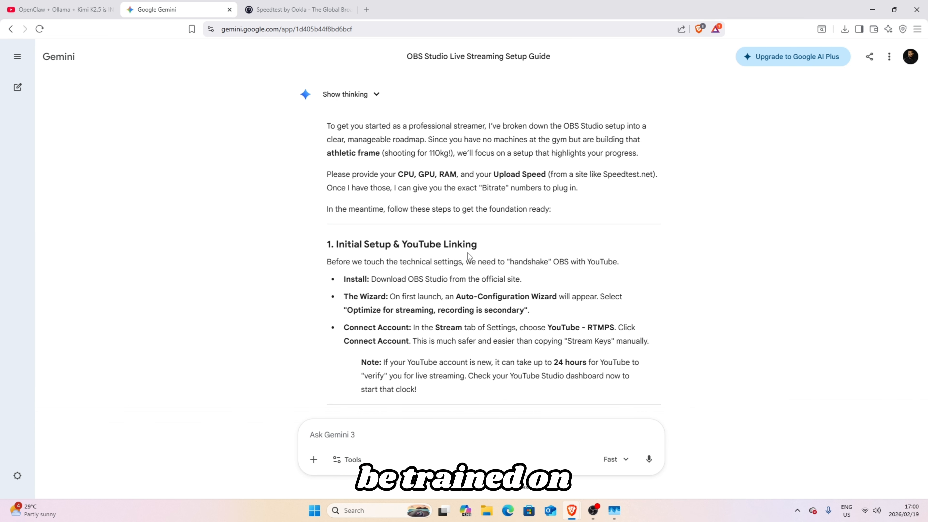
pyautogui.scroll(-1, 364, 219)
pyautogui.scroll(-8, 364, 219)
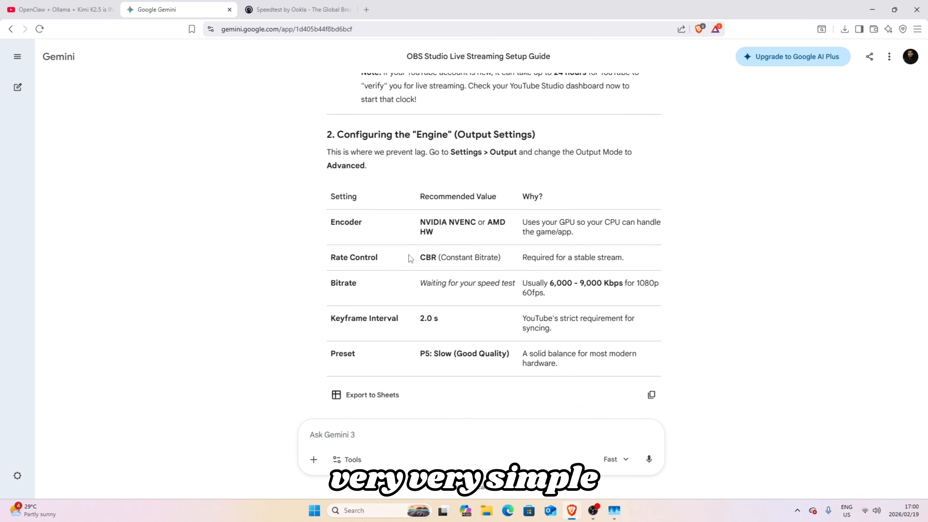
# Draft a prompt saying step 1 is completed and YouTube connected, listing CPU RYZEN 5 5600G, RAM 32GB, GPU Nvidia RTX 4070 and an UPLOAD SPEED line
pyautogui.click(615, 459)
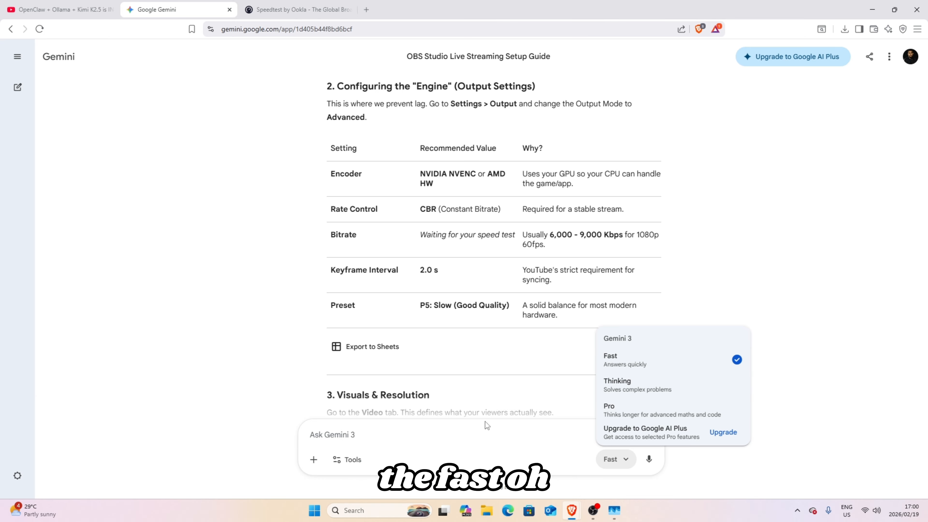
pyautogui.click(391, 440)
pyautogui.write("I've completed step 1, my youtube is connected. These are my PC specs.  CPU: RYZEN 5 5600G RAM: 32GB GPU: Nvidia RTX 4070 UPLOAD SPEED:")
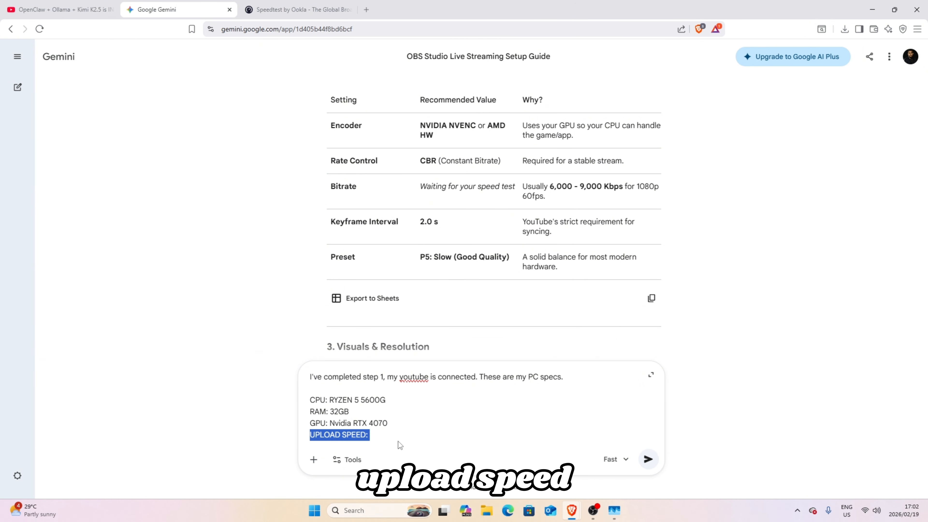
# Run an internet speed test on speedtest.net and add "Download speed 19Mbps and Upload 18Mbps" to the prompt's UPLOAD SPEED line
pyautogui.click(288, 7)
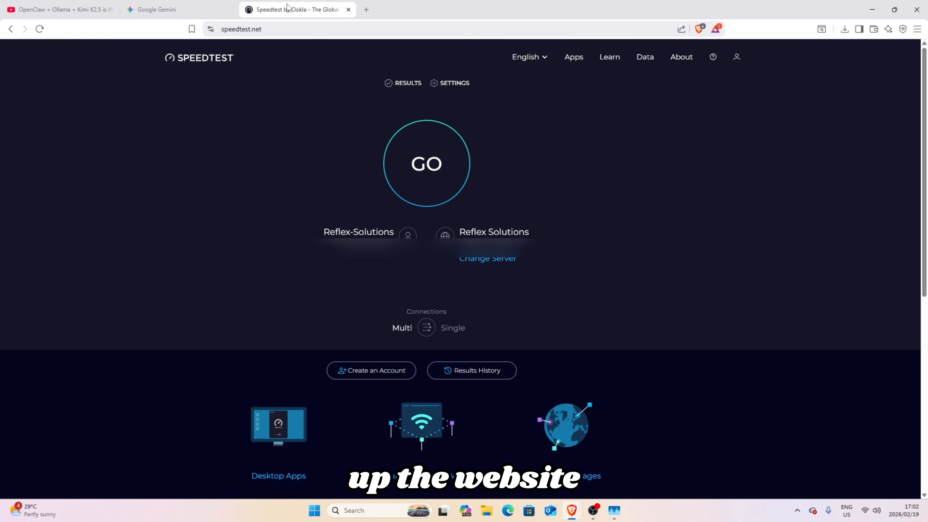
pyautogui.click(419, 164)
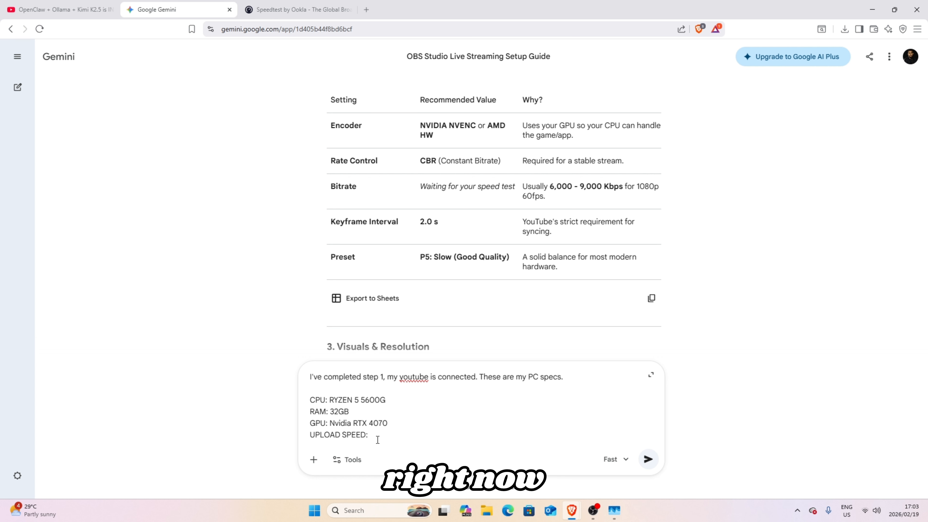
pyautogui.write('Download speed 19Mbps and Upload 18Mbps')
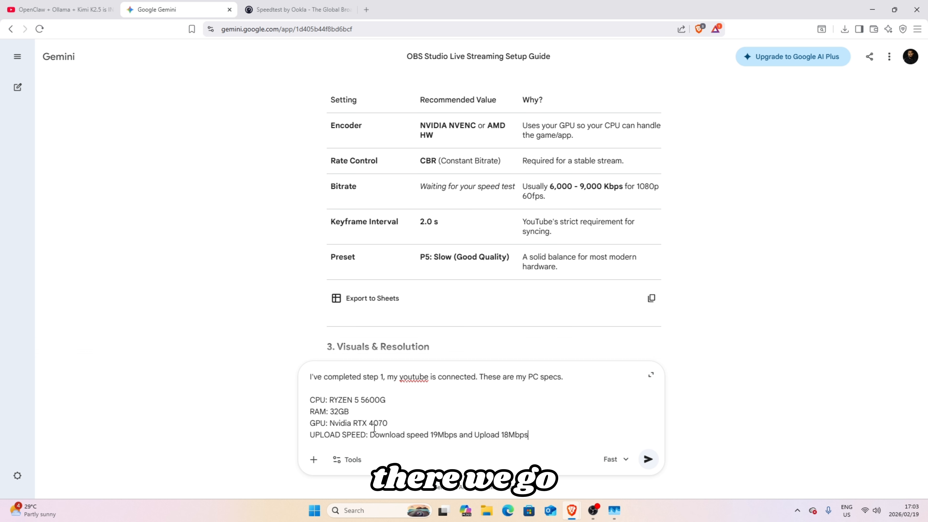
pyautogui.moveTo(445, 436); pyautogui.dragTo(459, 437)
pyautogui.click(444, 435)
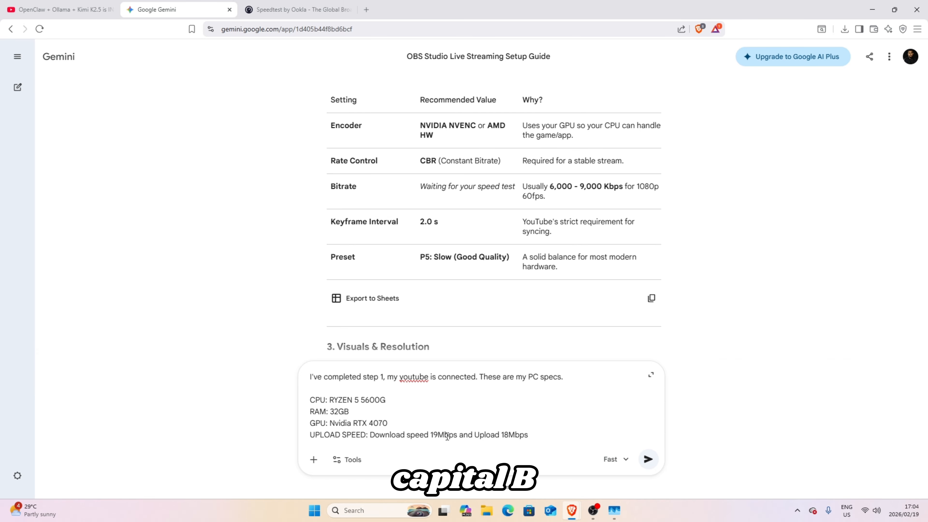
pyautogui.press('BackSpace')
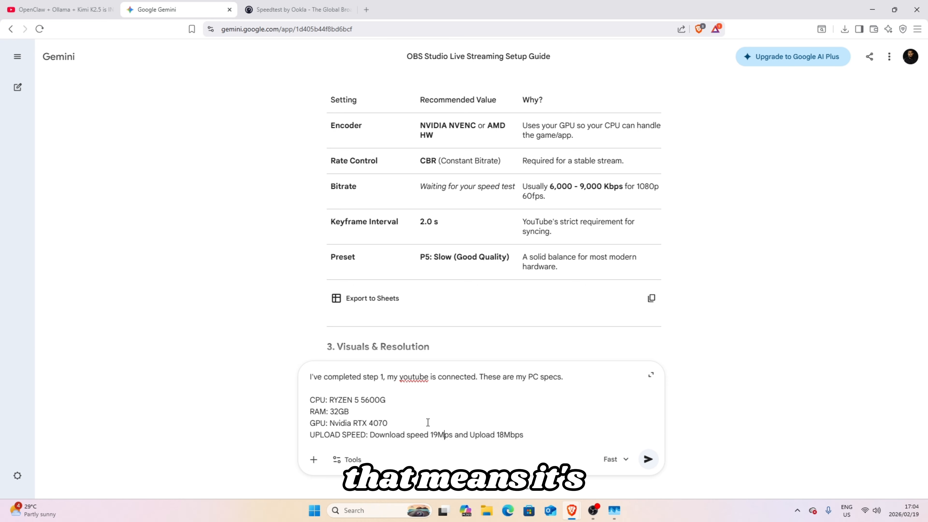
pyautogui.write('B')
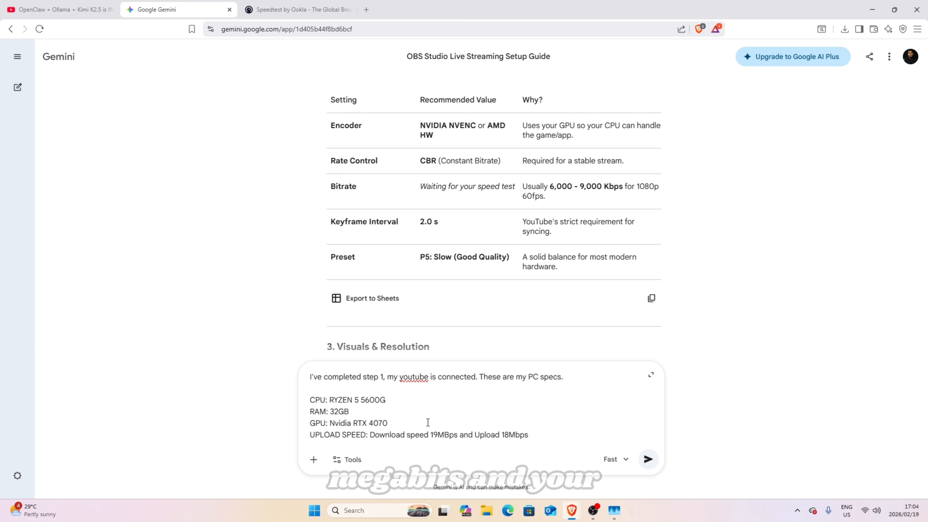
pyautogui.press('BackSpace')
pyautogui.write('b')
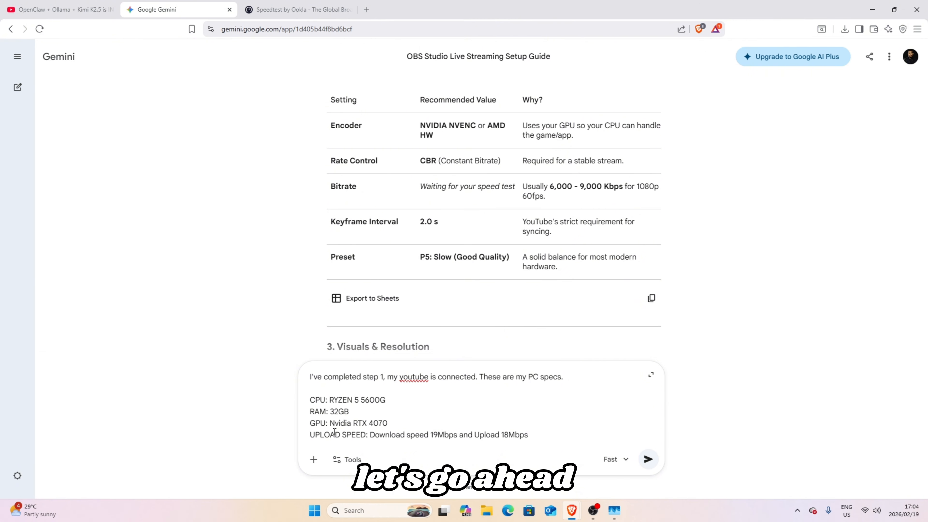
# Send the specs prompt to Gemini and review the reply's output, video and admin mode configuration sections
pyautogui.click(648, 459)
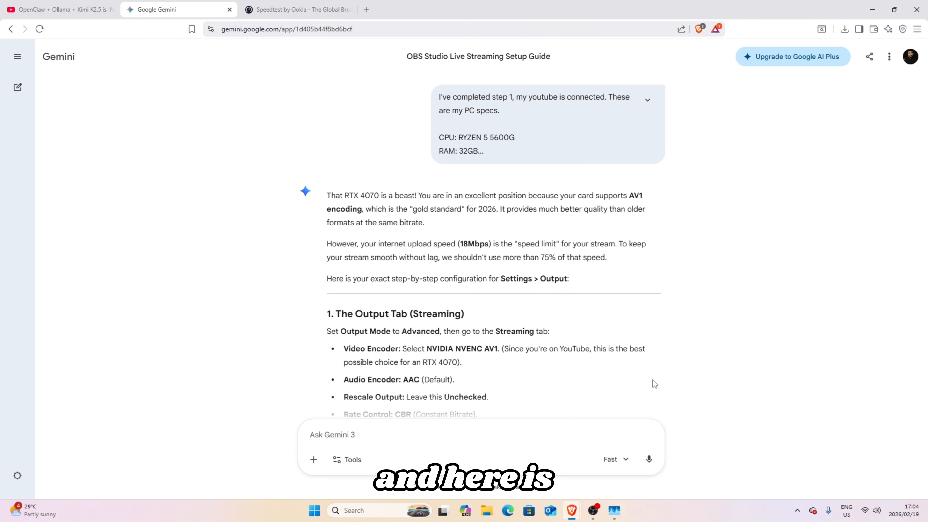
pyautogui.scroll(-1, 510, 266)
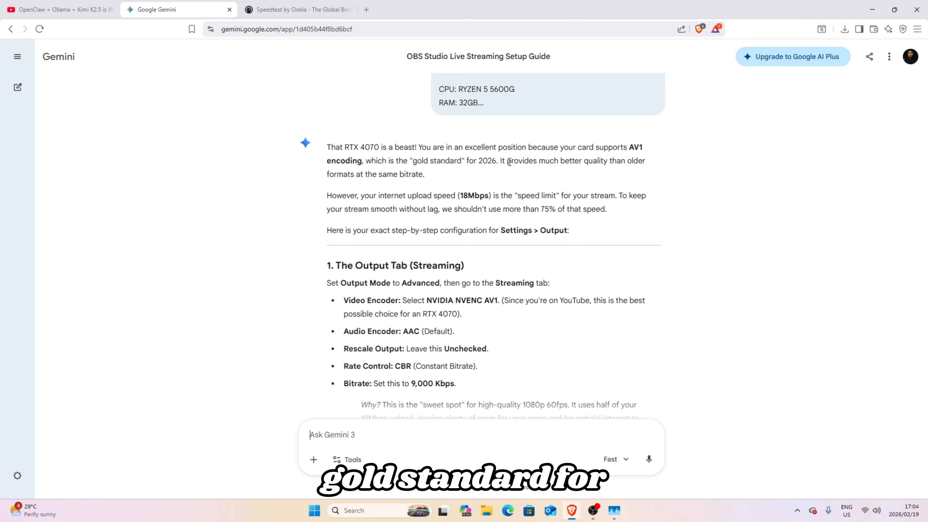
pyautogui.scroll(-4, 511, 172)
pyautogui.moveTo(325, 85); pyautogui.dragTo(415, 374)
pyautogui.click(335, 298)
pyautogui.scroll(-5, 365, 237)
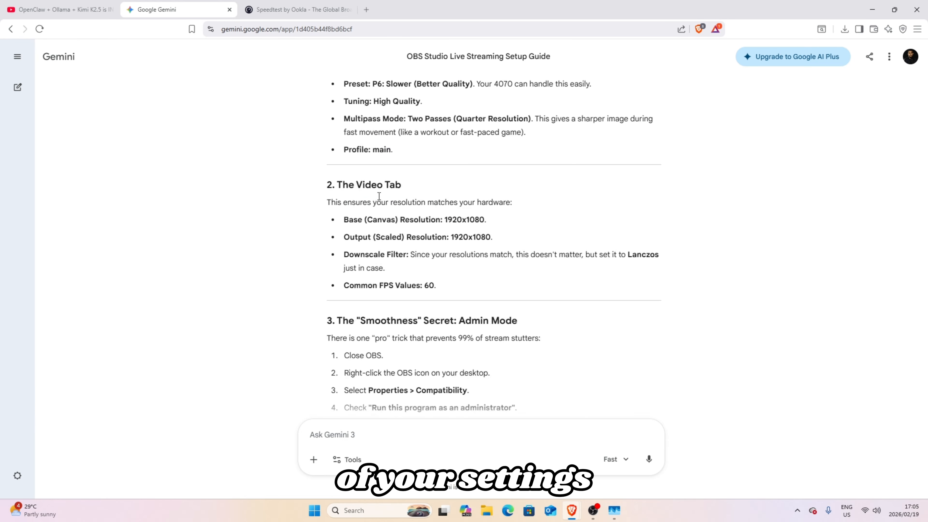
pyautogui.scroll(-5, 381, 204)
pyautogui.scroll(10, 381, 203)
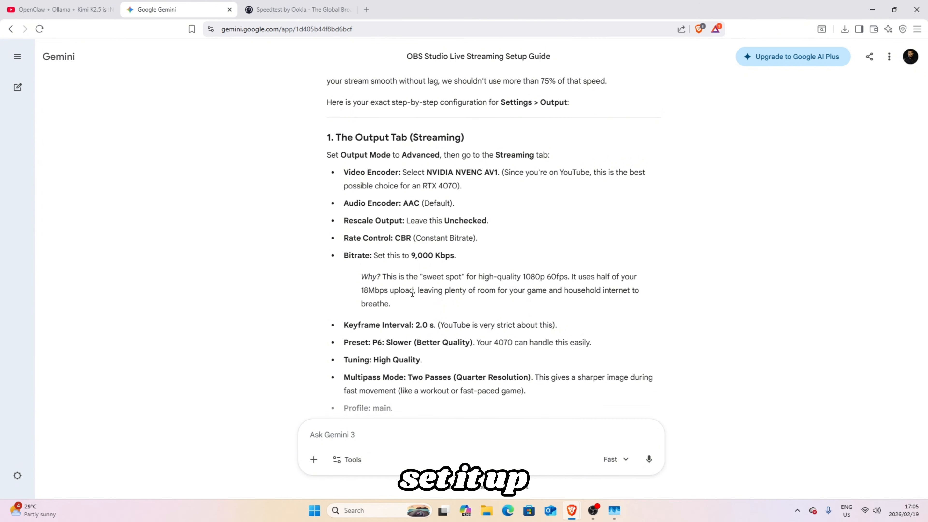
# Switch to OBS Studio and open its settings to apply Gemini's recommended configuration
pyautogui.click(593, 510)
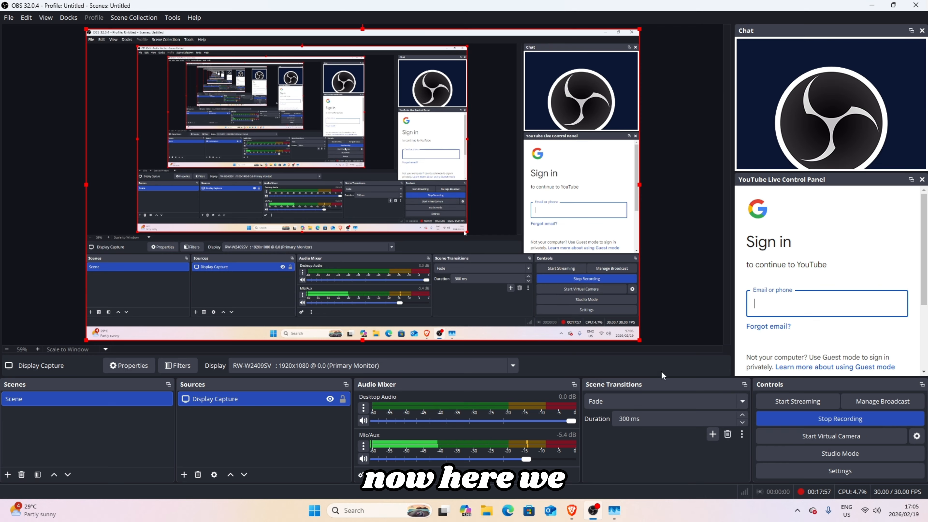
pyautogui.click(840, 474)
pyautogui.click(274, 139)
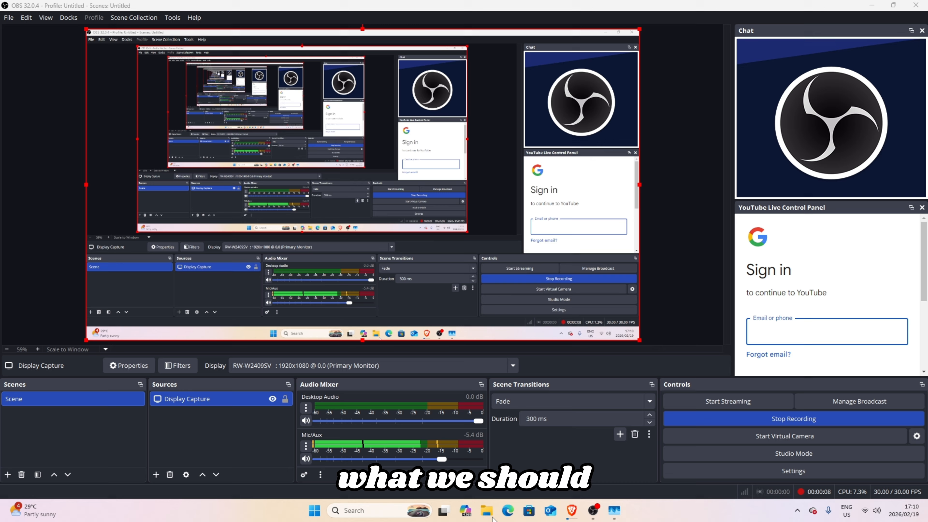
# Open File Explorer and go to the Crust_Animated folder on Local Disk (D:)
pyautogui.press('super+e')
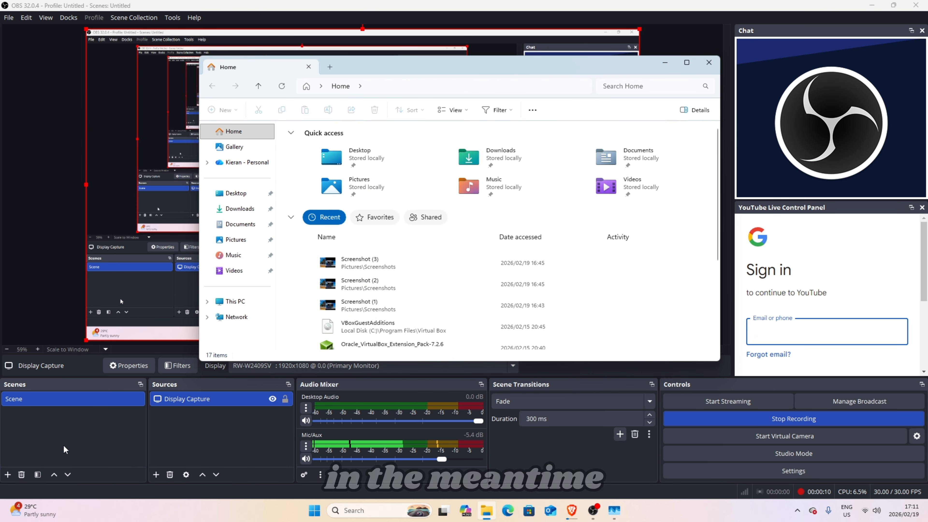
pyautogui.click(235, 301)
pyautogui.doubleClick(404, 161)
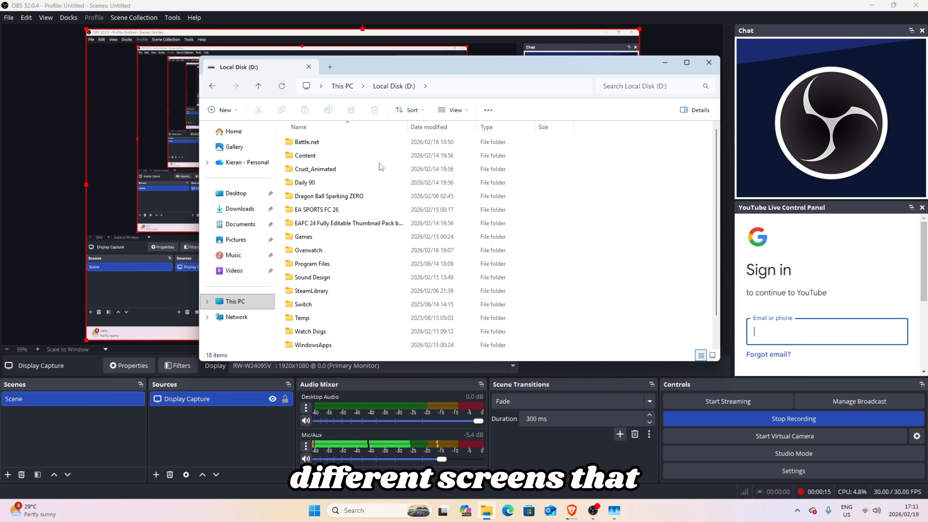
pyautogui.doubleClick(368, 155)
pyautogui.hotkey('alt', 'Left')
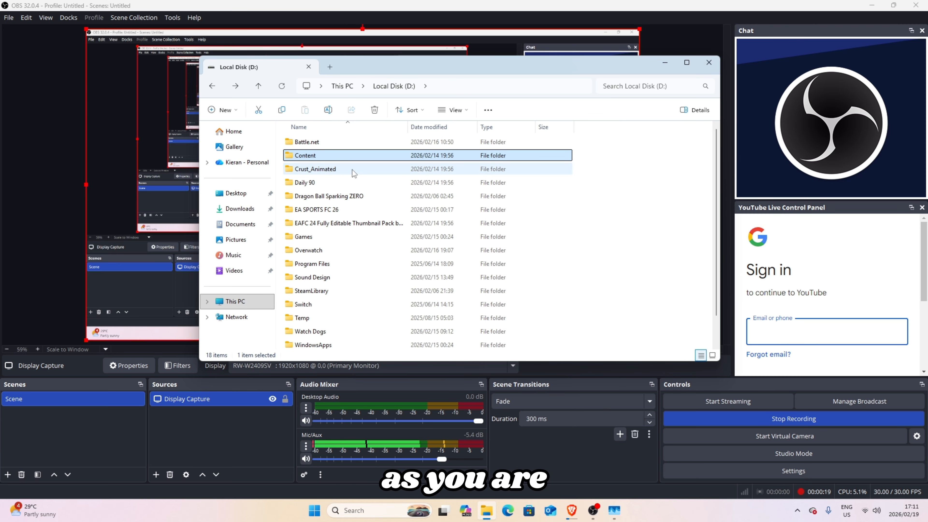
pyautogui.doubleClick(349, 171)
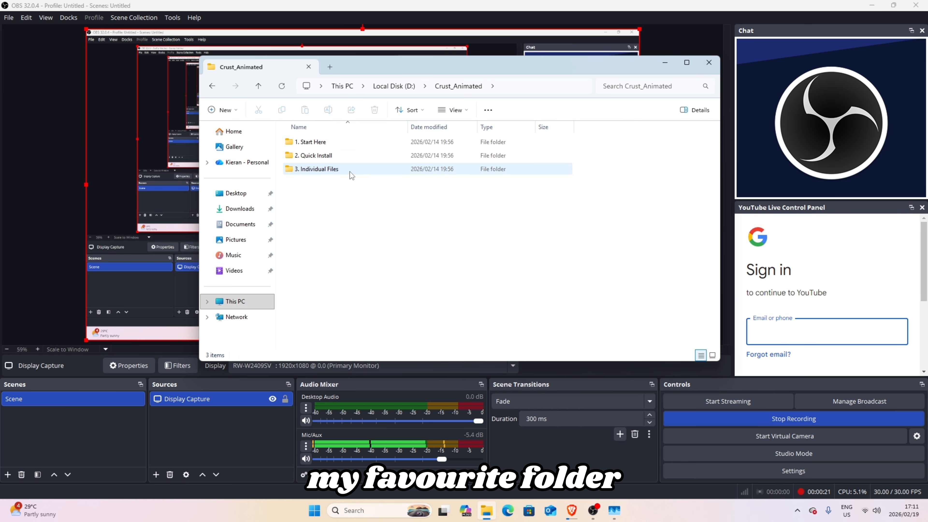
# Look inside the 1. Start Here folder, and open the Overlays folder within 3. Individual Files
pyautogui.doubleClick(328, 142)
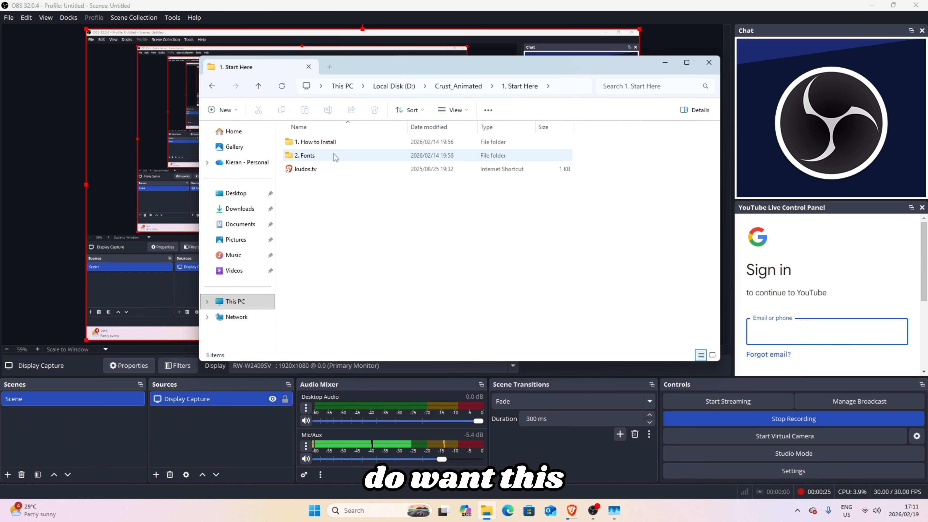
pyautogui.moveTo(335, 156)
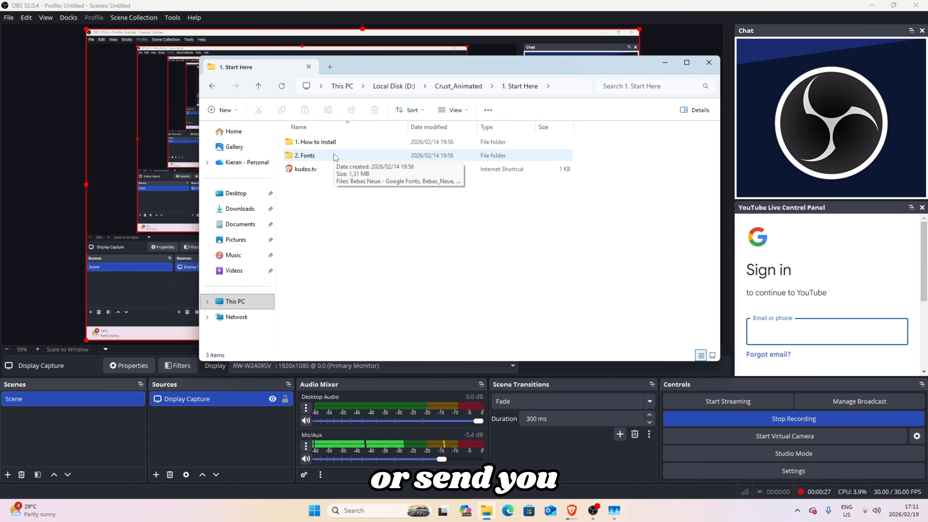
pyautogui.click(361, 156)
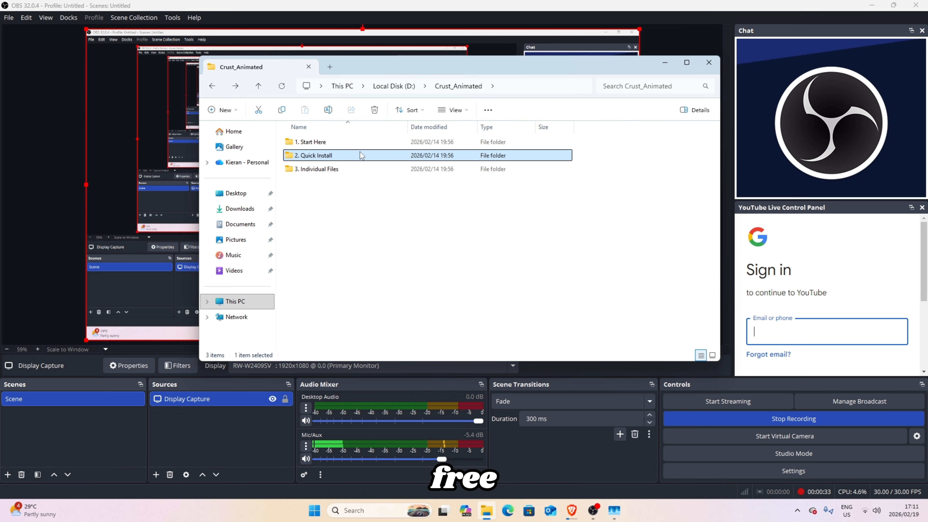
pyautogui.doubleClick(351, 168)
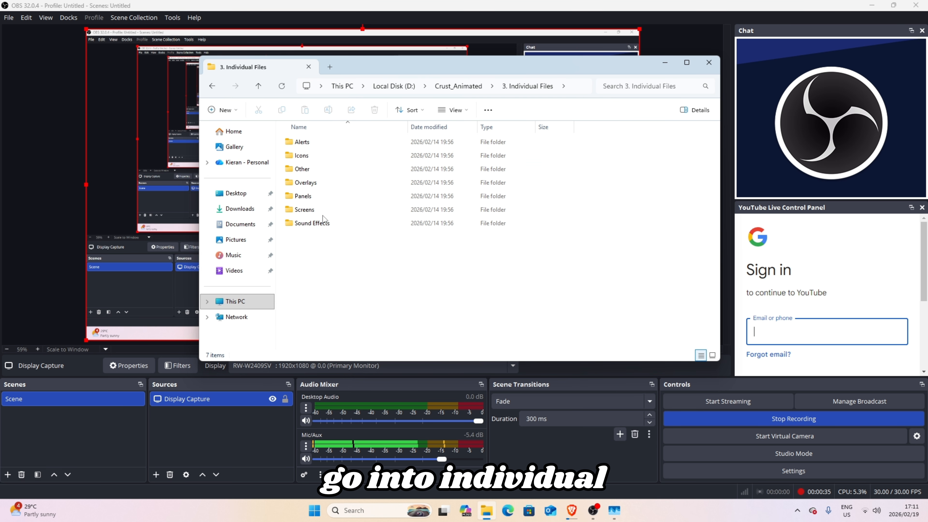
pyautogui.doubleClick(337, 182)
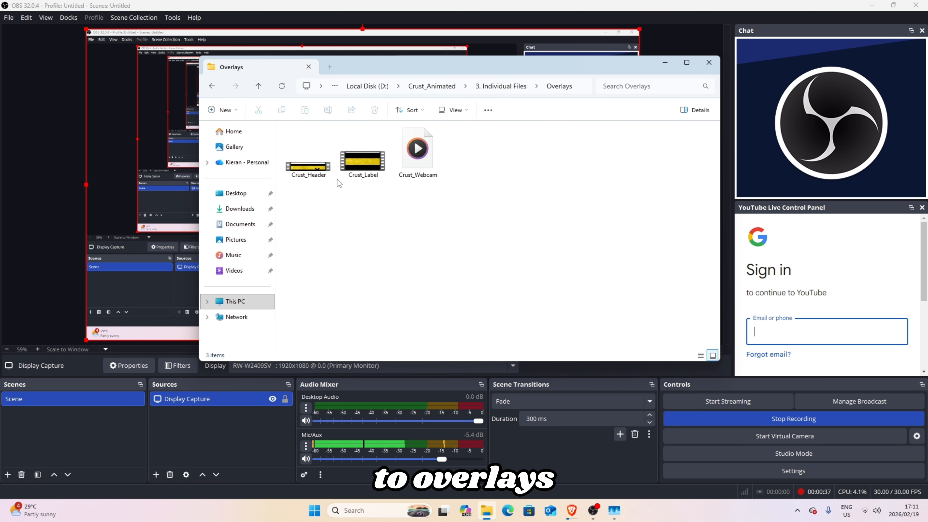
# Look inside the Panels folder, and open the Screens folder within 3. Individual Files, moving its window clear of the scene list
pyautogui.click(213, 87)
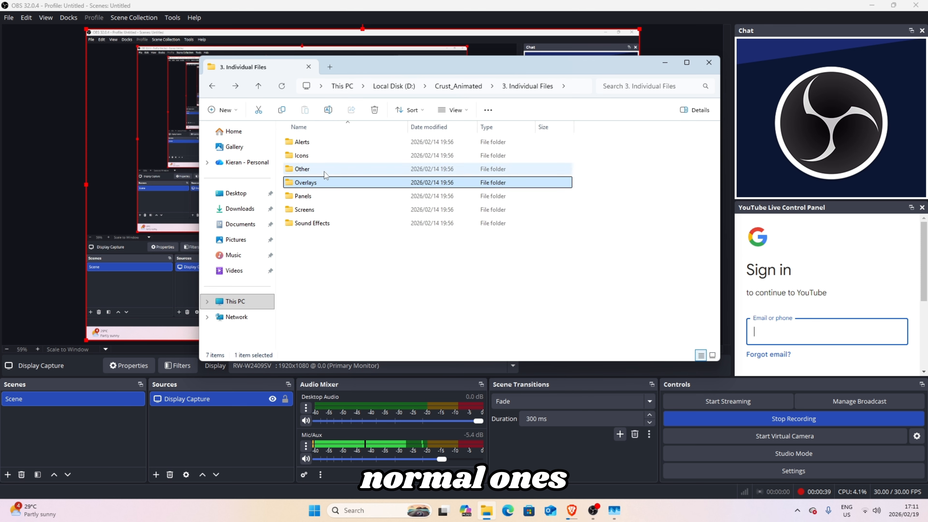
pyautogui.doubleClick(326, 197)
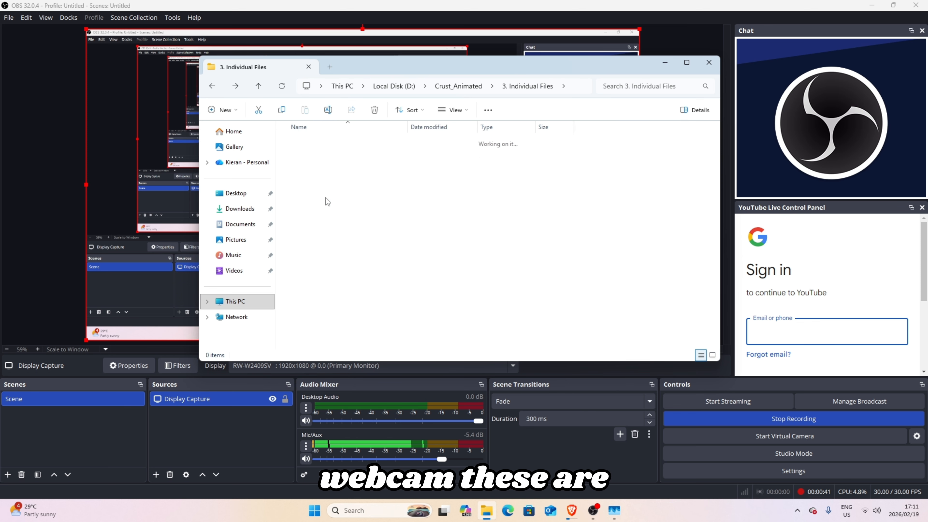
pyautogui.doubleClick(325, 143)
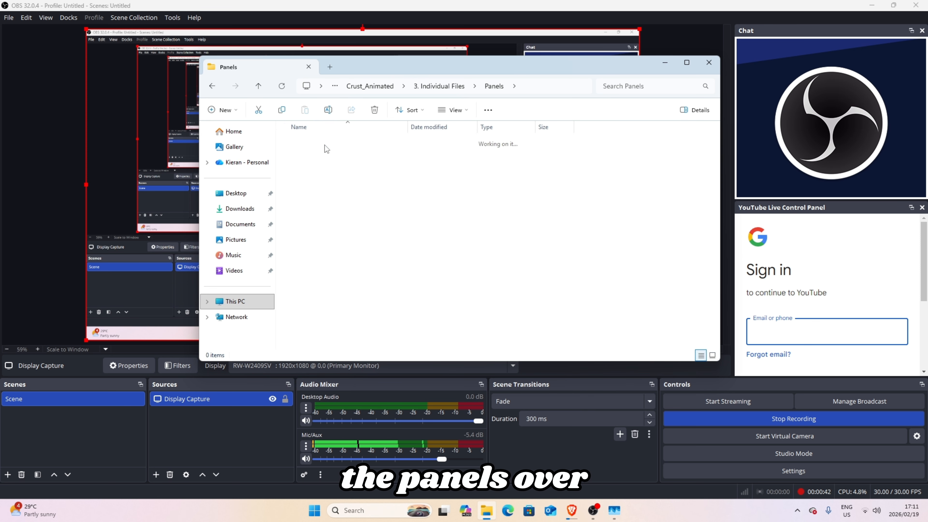
pyautogui.click(212, 85)
pyautogui.click(212, 86)
pyautogui.doubleClick(331, 205)
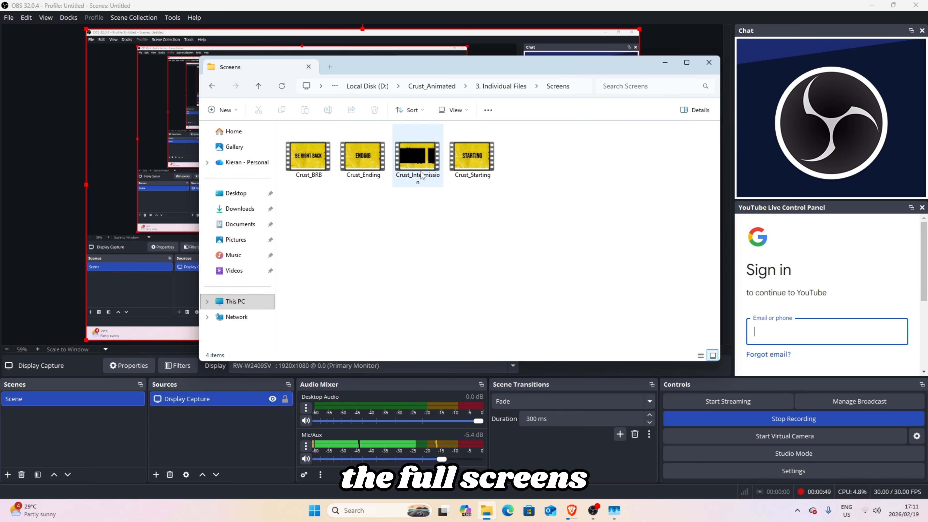
pyautogui.moveTo(362, 74); pyautogui.dragTo(542, 112)
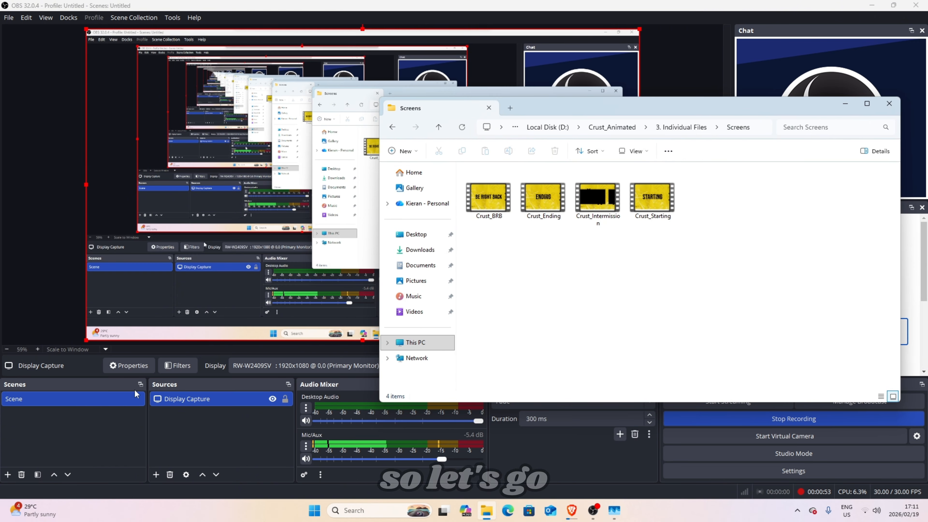
# Add a new scene named Just Chatting
pyautogui.click(8, 474)
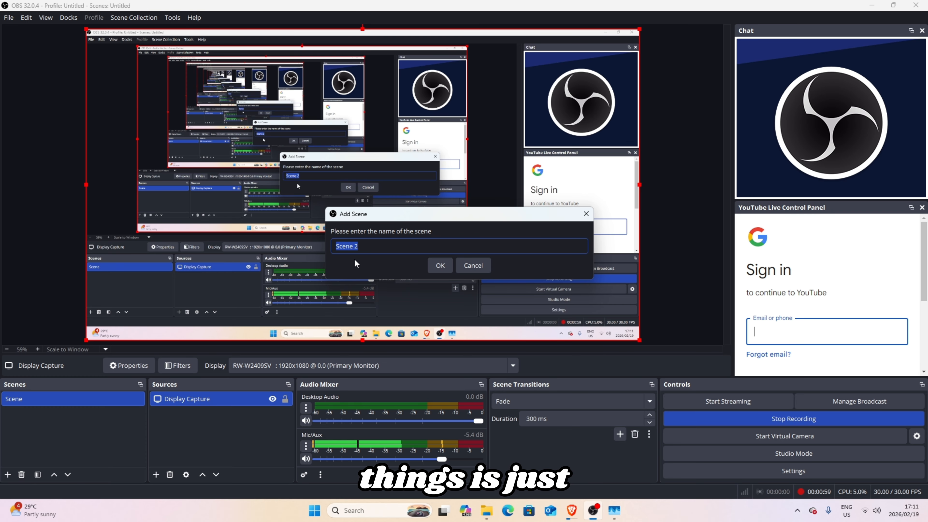
pyautogui.write('Just ')
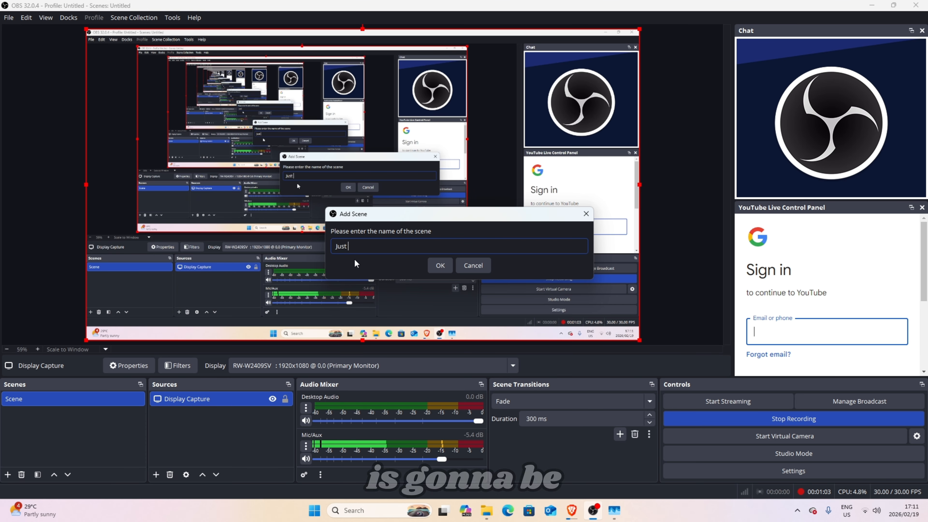
pyautogui.write('Cha')
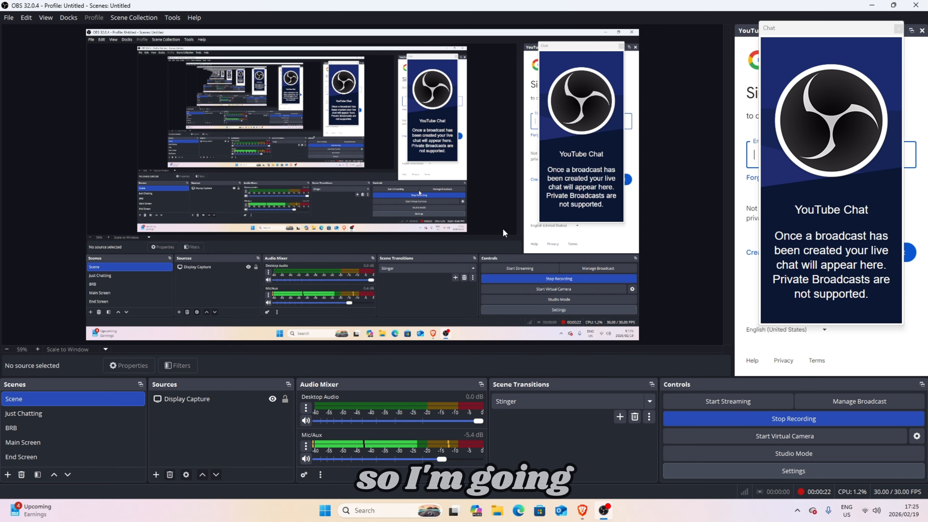
# Open the OBS output settings for streaming and arrange the settings window beside the Gemini browser window
pyautogui.click(258, 134)
pyautogui.moveTo(391, 65); pyautogui.dragTo(665, 65)
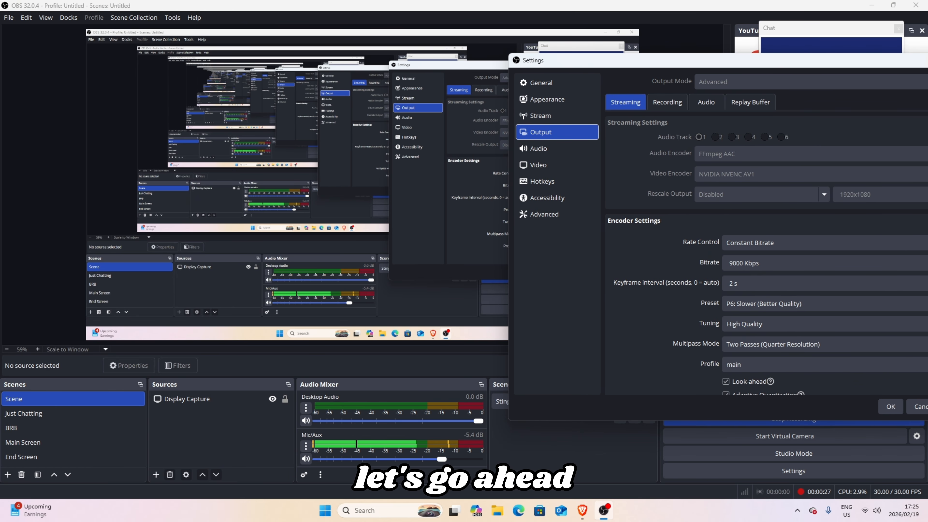
pyautogui.moveTo(0, 28); pyautogui.dragTo(413, 27)
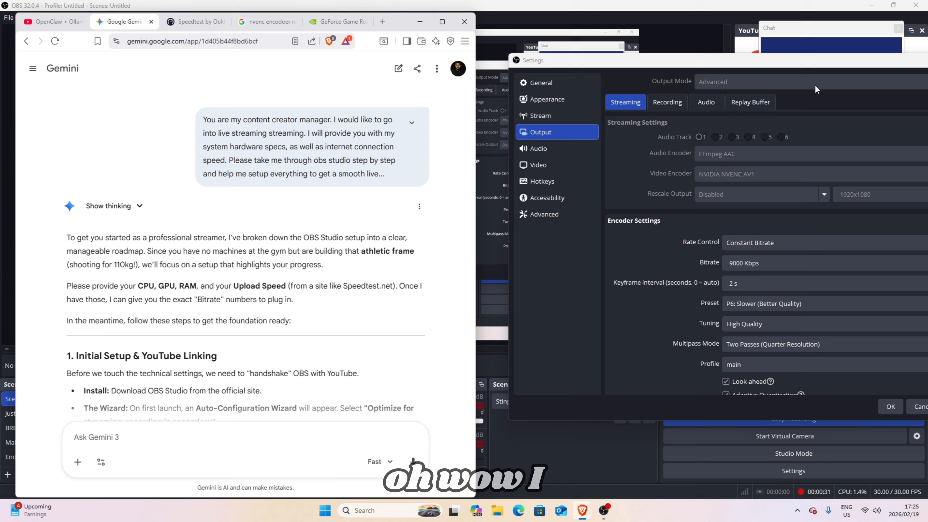
pyautogui.click(815, 86)
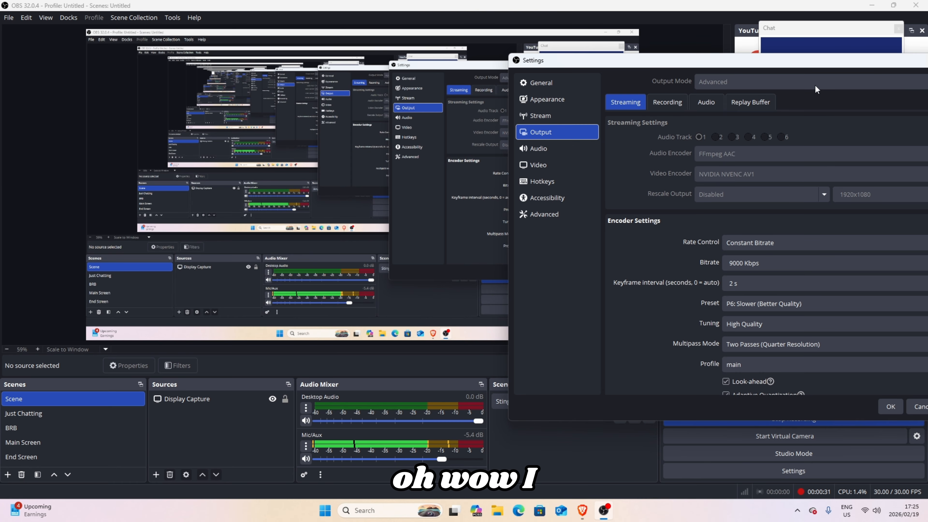
pyautogui.moveTo(782, 64); pyautogui.dragTo(643, 50)
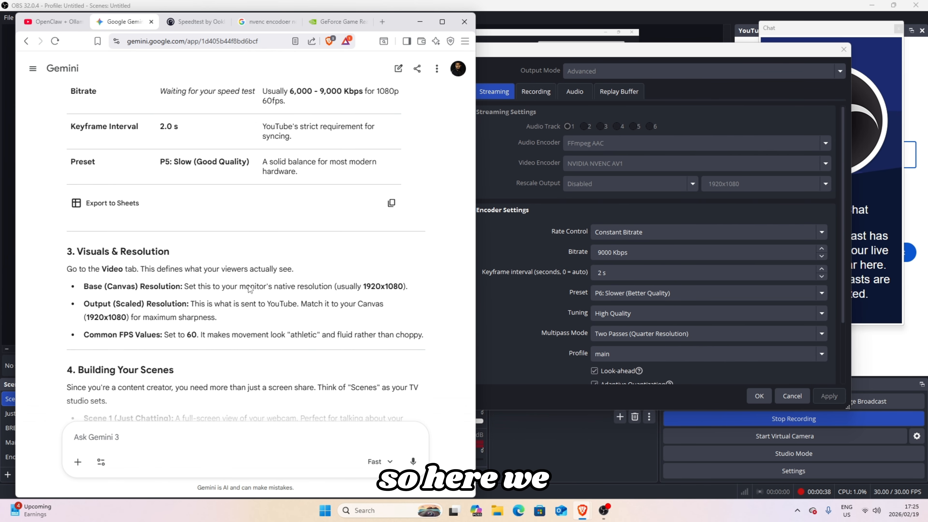
# Find Gemini's Output Tab (Streaming) recommendations and keep them visible beside the OBS streaming settings for comparison
pyautogui.scroll(-10, 248, 285)
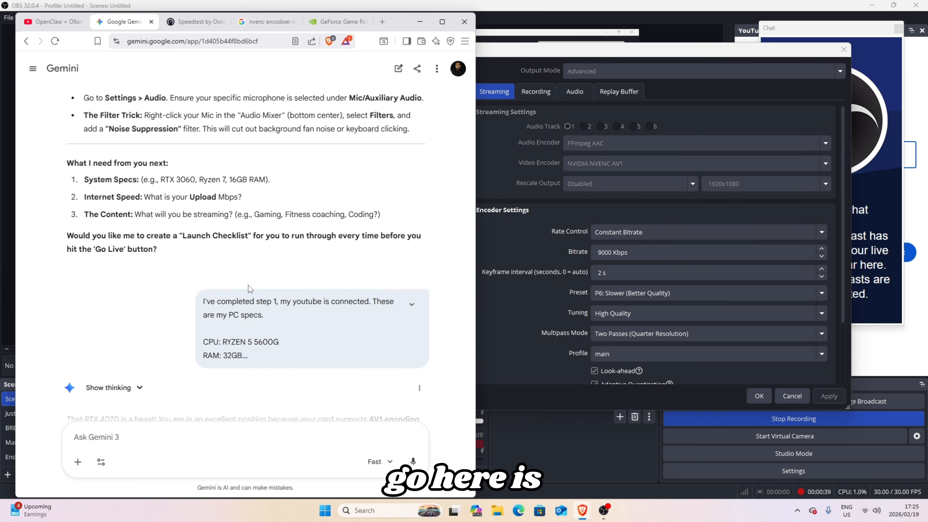
pyautogui.scroll(-8, 248, 285)
pyautogui.scroll(7, 248, 285)
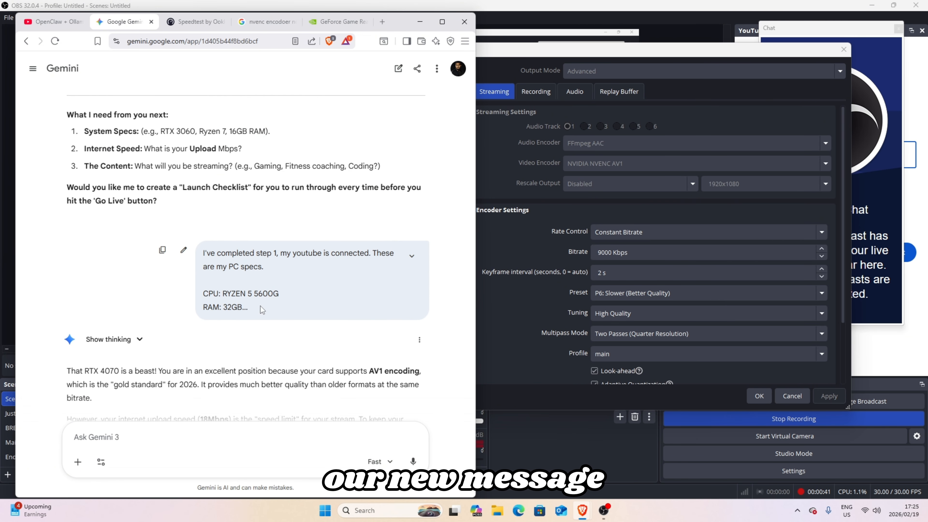
pyautogui.scroll(-12, 230, 315)
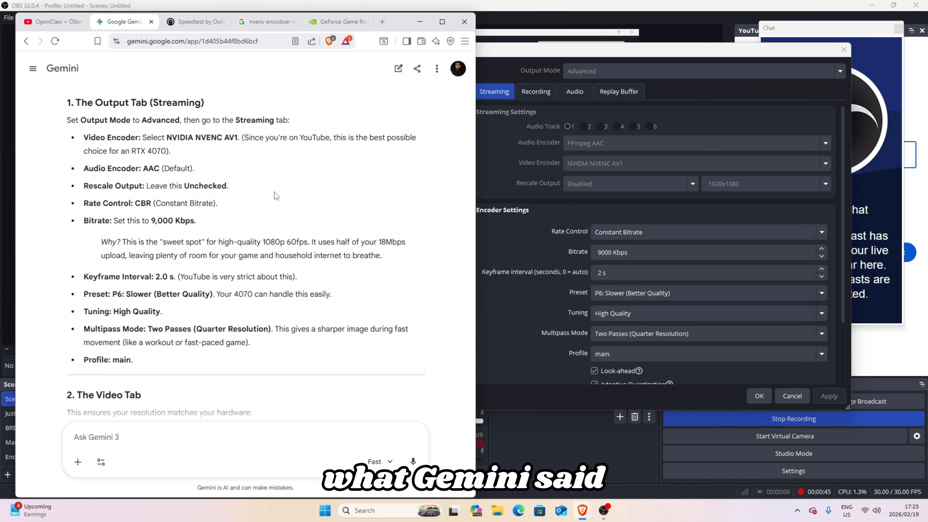
pyautogui.moveTo(371, 27); pyautogui.dragTo(349, 27)
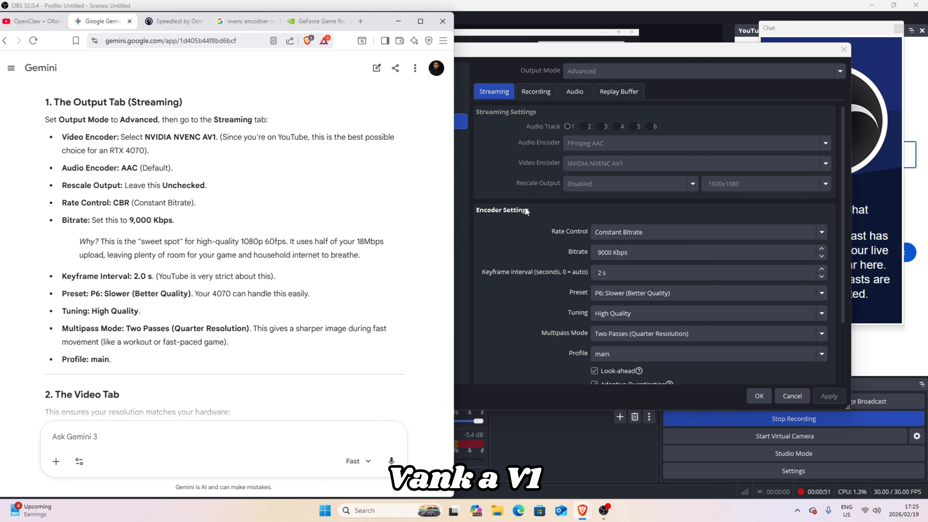